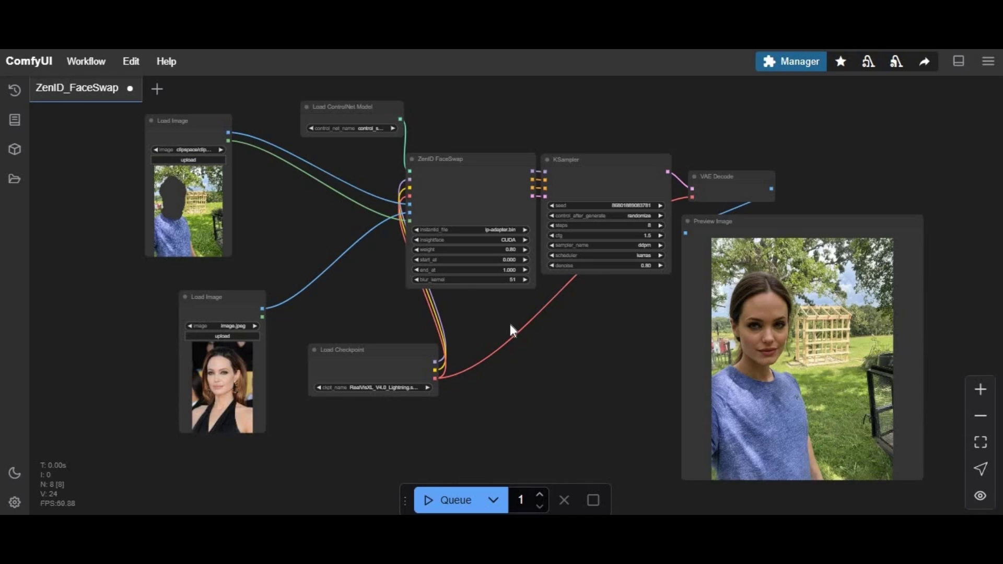
# Browse the ZenID README's FaceSwap workflow example, ending on the Kaggle ZenID notebook
pyautogui.moveTo(564, 408); pyautogui.dragTo(430, 399)
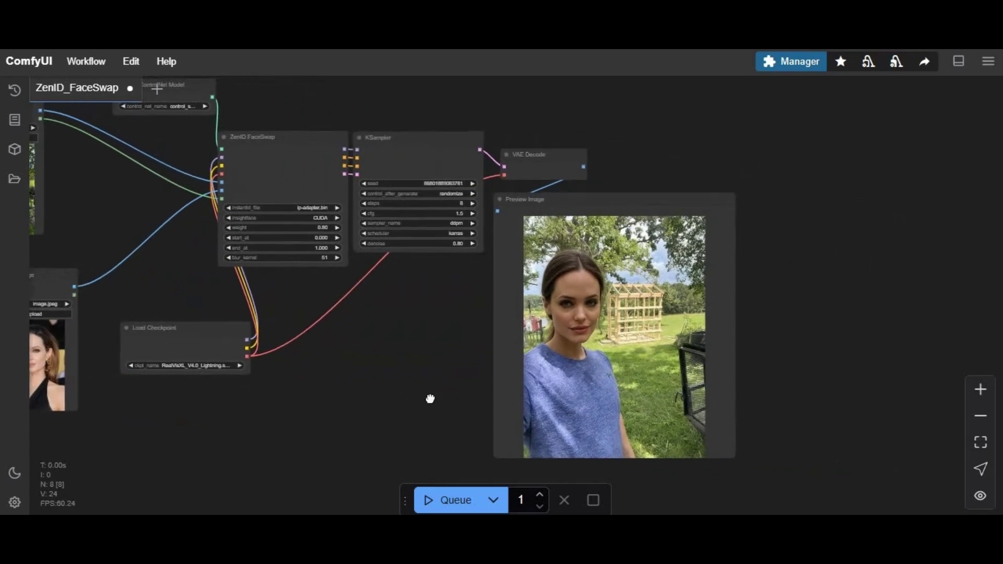
pyautogui.moveTo(461, 393)
pyautogui.mouseDown()
pyautogui.moveTo(706, 399)
pyautogui.moveTo(587, 415)
pyautogui.mouseUp()
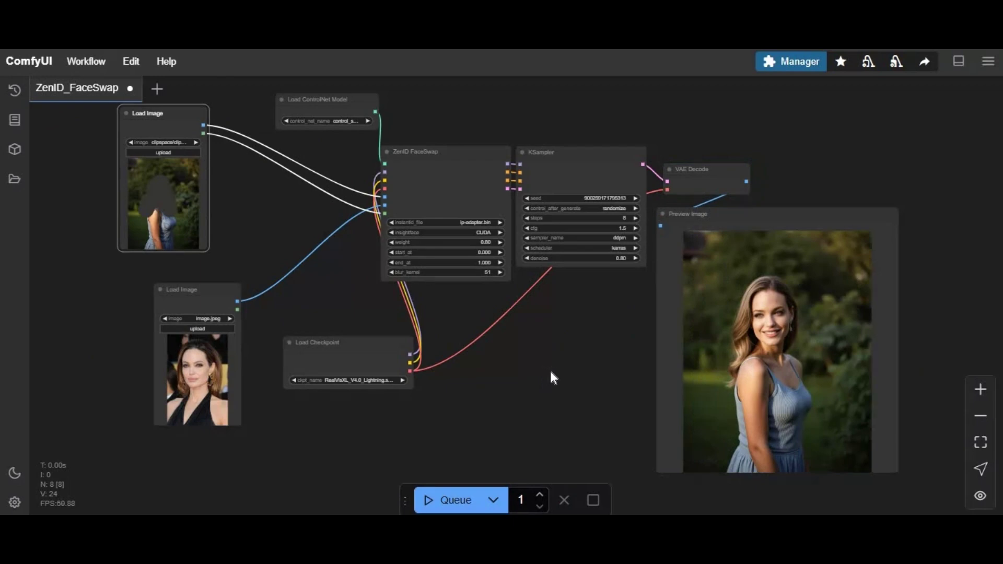
pyautogui.scroll(3, 546, 375)
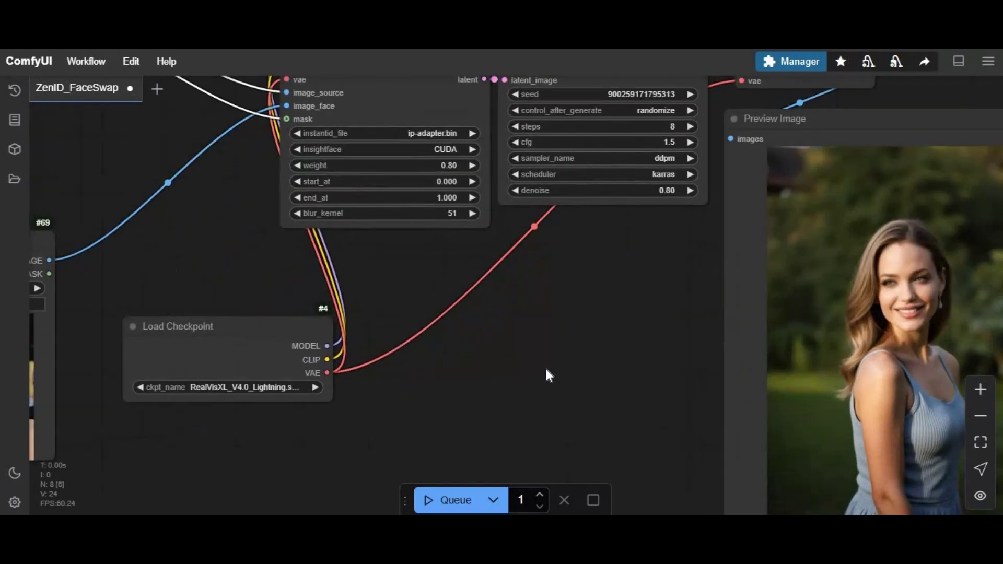
pyautogui.scroll(-2, 547, 375)
pyautogui.scroll(-2, 546, 374)
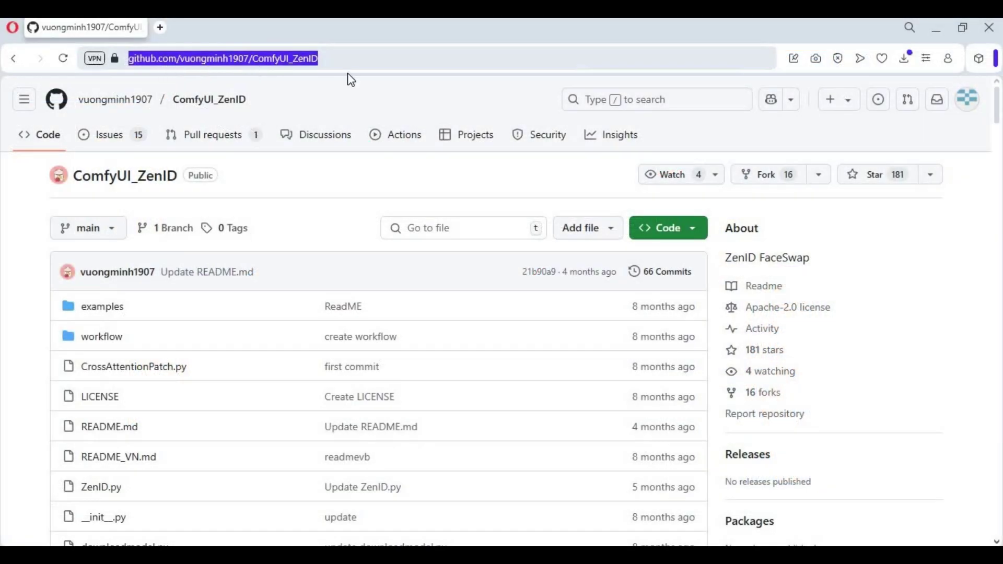
pyautogui.scroll(-2, 383, 227)
pyautogui.scroll(-2, 383, 227)
pyautogui.scroll(-3, 382, 227)
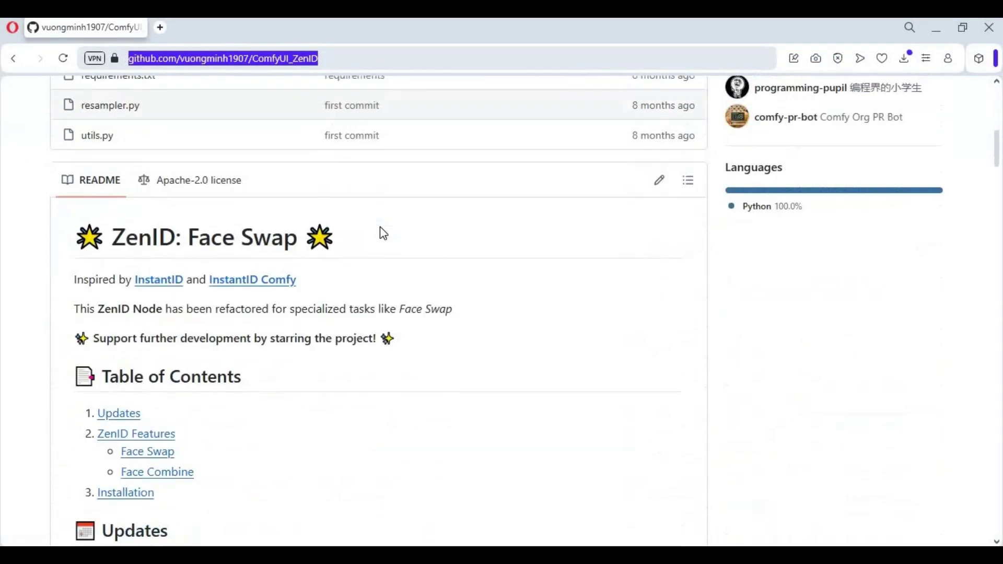
pyautogui.scroll(-3, 383, 234)
pyautogui.scroll(-3, 380, 234)
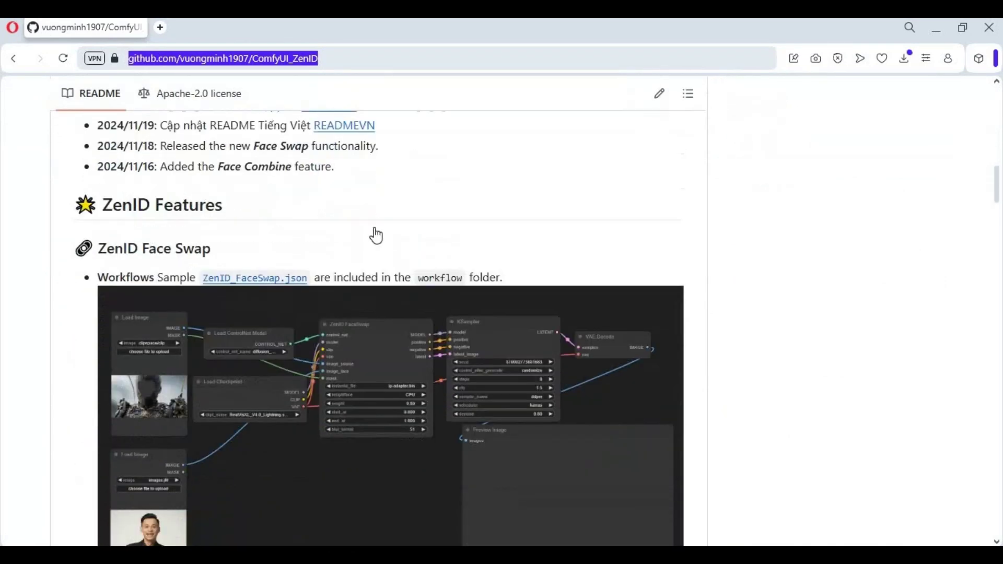
pyautogui.scroll(-1, 376, 234)
pyautogui.scroll(-3, 375, 233)
pyautogui.scroll(-1, 374, 233)
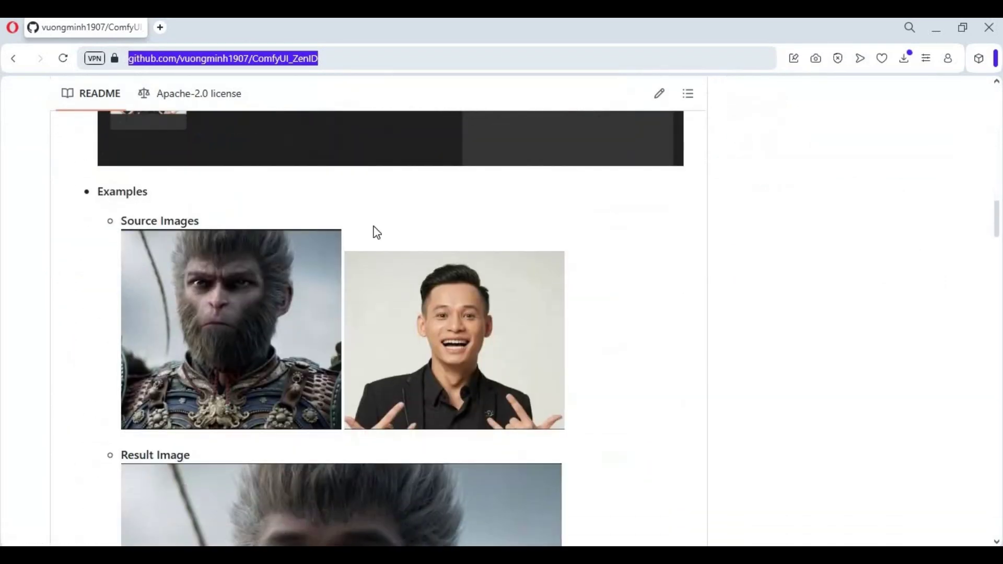
pyautogui.scroll(-2, 375, 236)
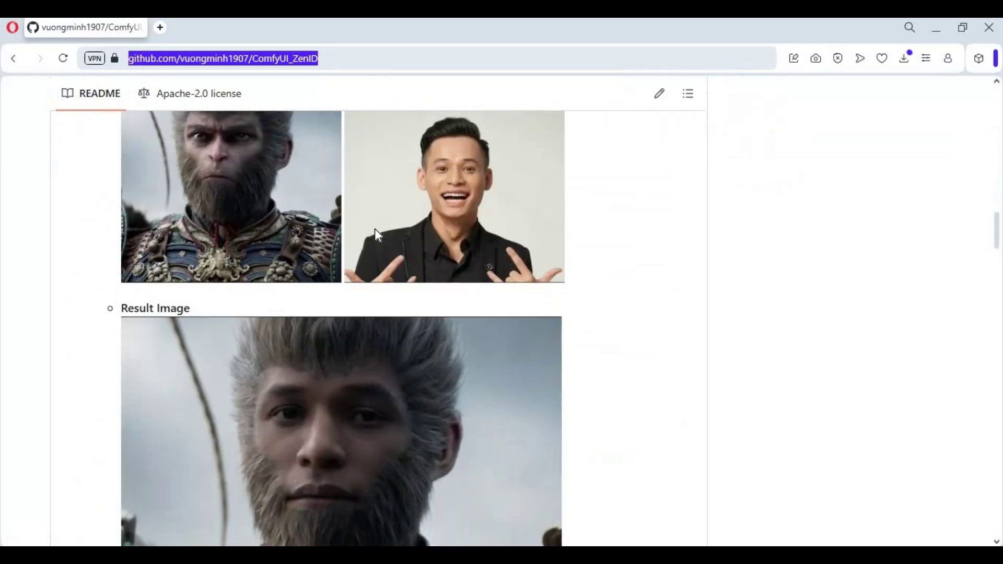
pyautogui.scroll(-3, 374, 236)
pyautogui.scroll(-3, 369, 237)
pyautogui.scroll(-3, 366, 239)
pyautogui.scroll(-2, 366, 239)
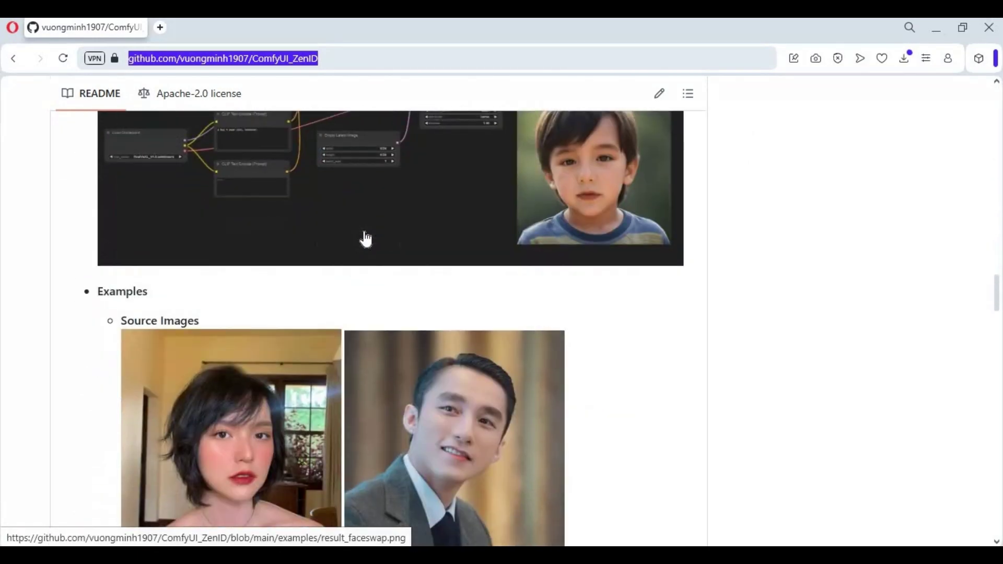
pyautogui.scroll(-2, 365, 238)
pyautogui.scroll(-3, 366, 238)
pyautogui.scroll(-2, 365, 238)
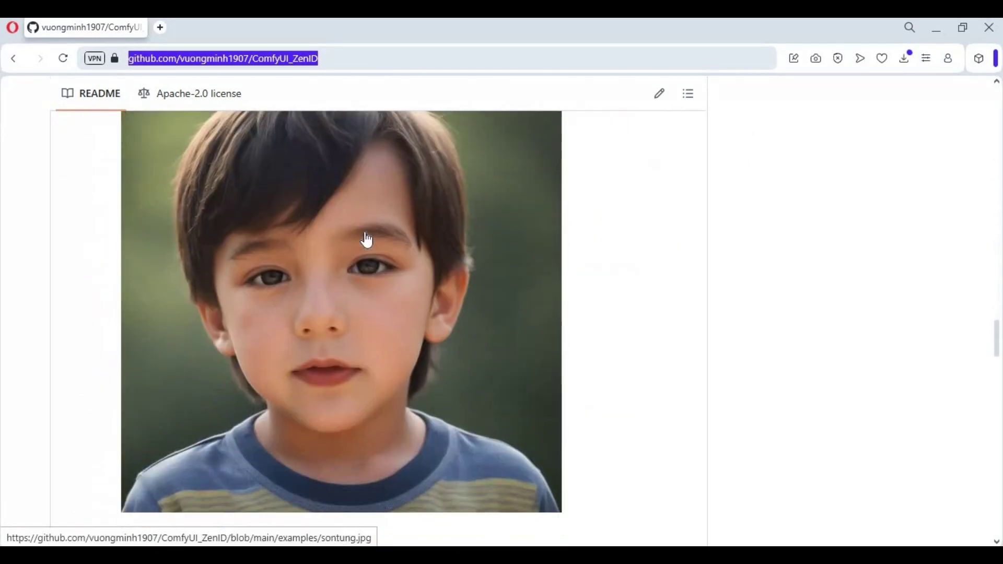
pyautogui.scroll(-4, 365, 238)
pyautogui.scroll(-3, 365, 238)
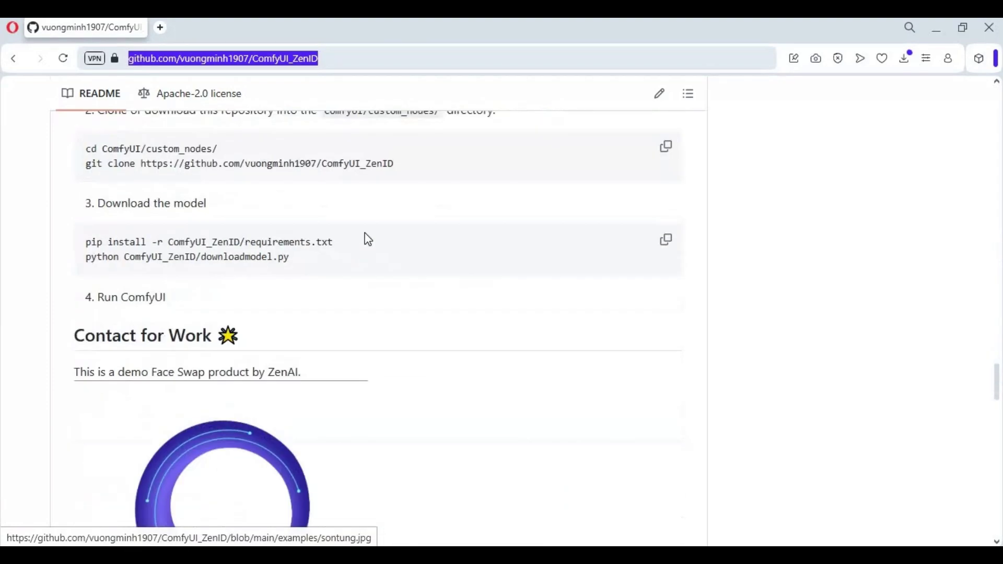
pyautogui.scroll(2, 400, 228)
pyautogui.scroll(5, 401, 228)
pyautogui.scroll(5, 399, 225)
pyautogui.scroll(5, 399, 225)
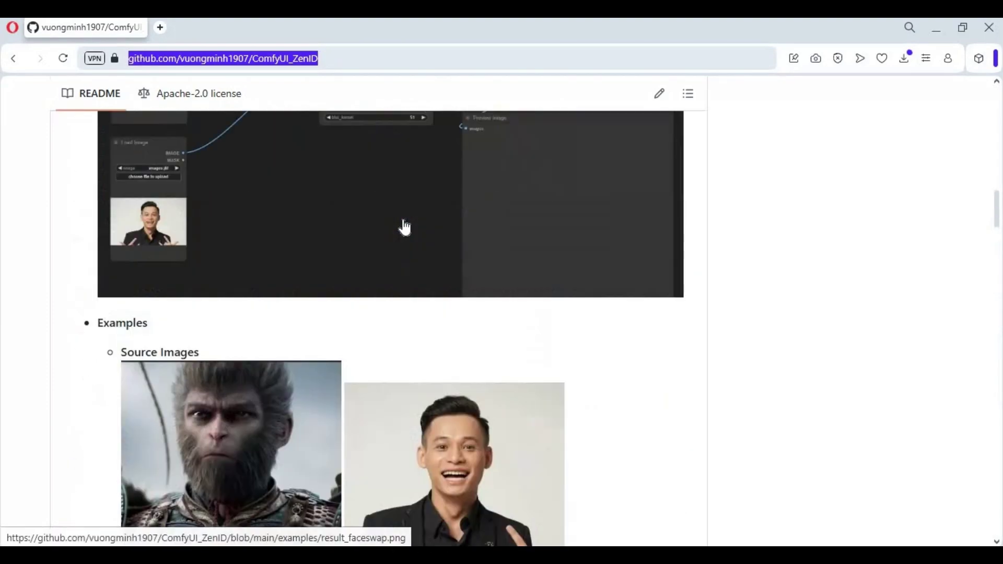
pyautogui.scroll(5, 401, 225)
pyautogui.scroll(1, 407, 226)
pyautogui.scroll(-3, 407, 227)
pyautogui.scroll(-2, 407, 227)
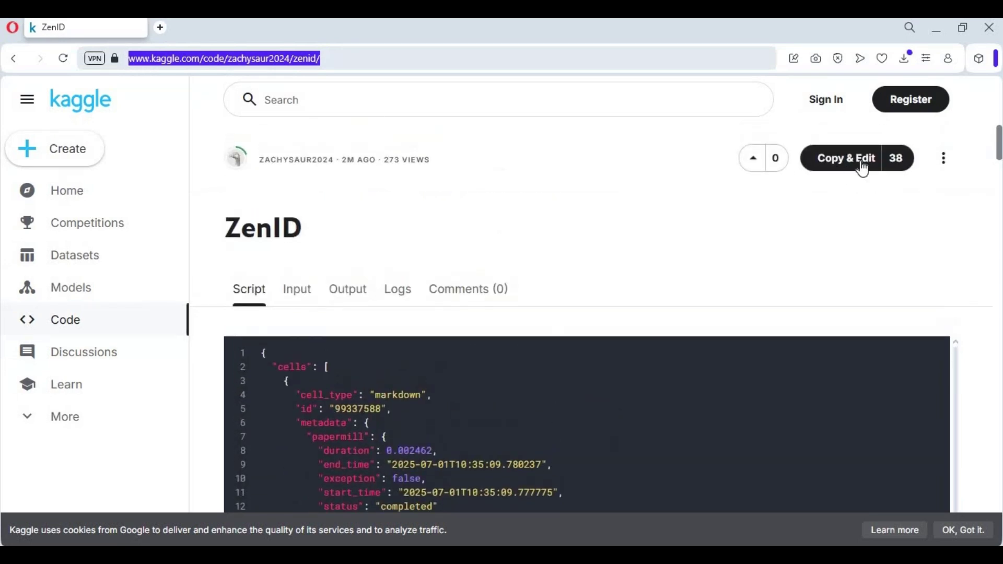
# Open the ZenID notebook for editing through the Copy & Edit options
pyautogui.click(850, 166)
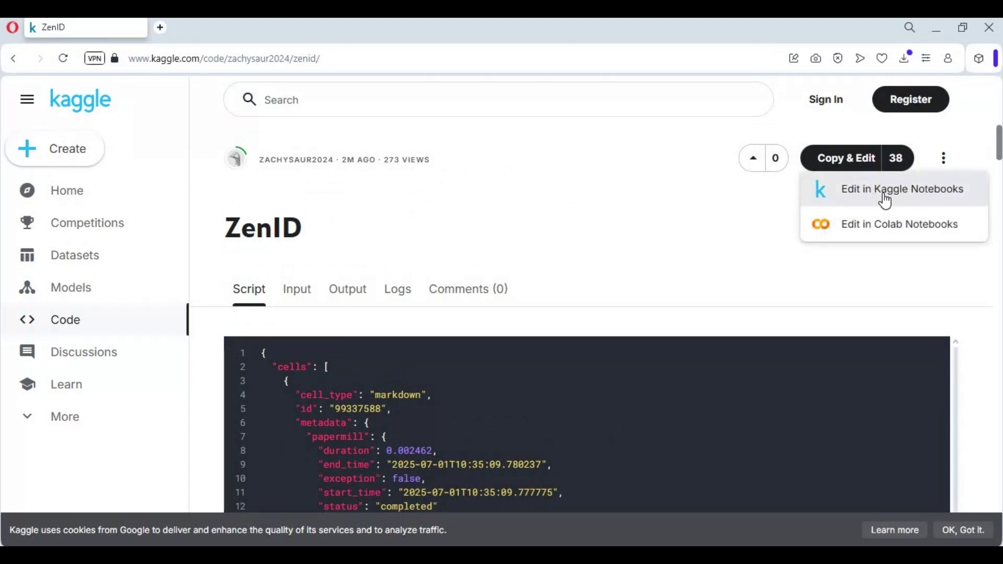
pyautogui.scroll(-3, 332, 261)
pyautogui.scroll(-4, 333, 261)
pyautogui.scroll(-4, 333, 262)
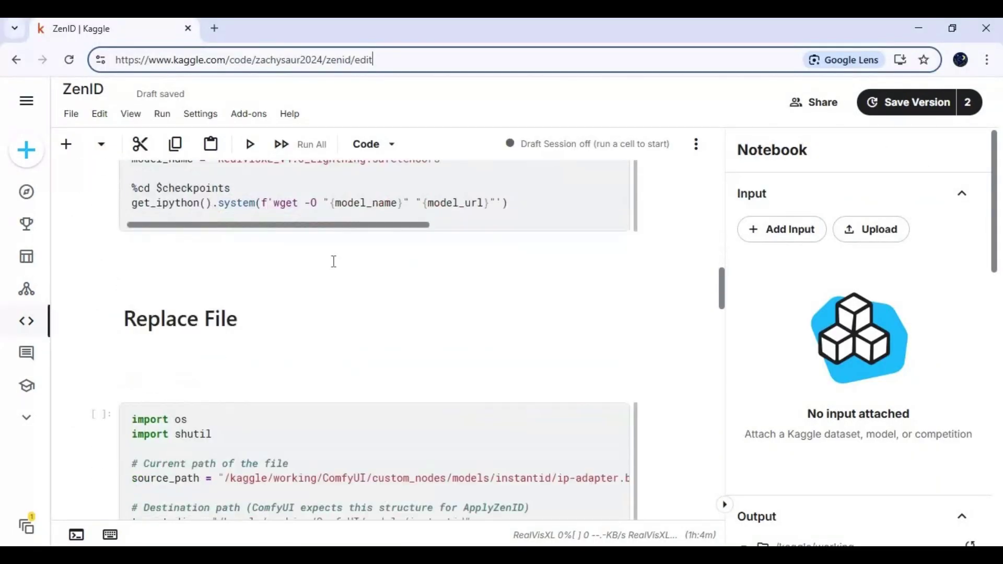
pyautogui.scroll(-1, 332, 261)
pyautogui.scroll(-4, 334, 265)
pyautogui.scroll(5, 352, 262)
pyautogui.scroll(5, 423, 282)
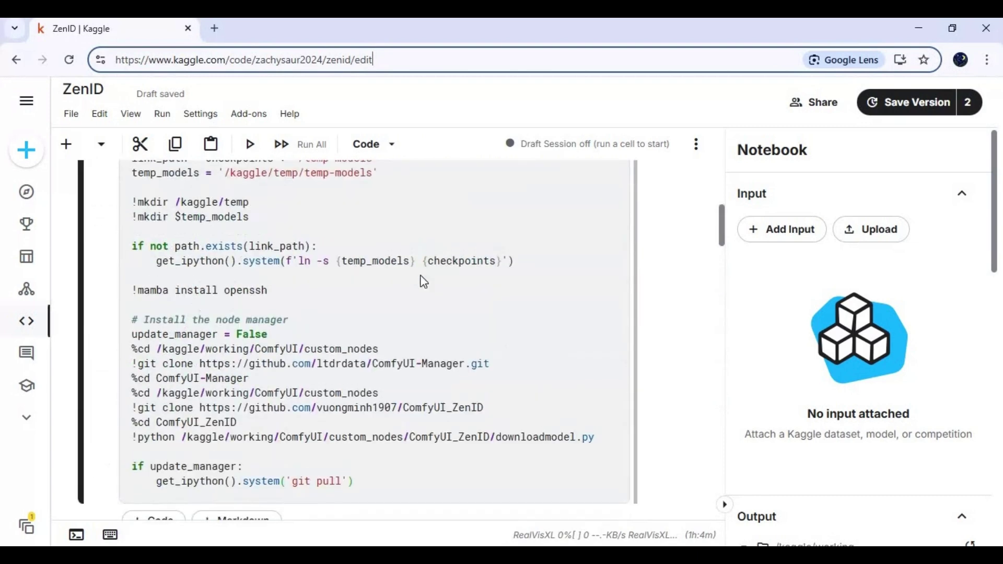
pyautogui.scroll(5, 424, 282)
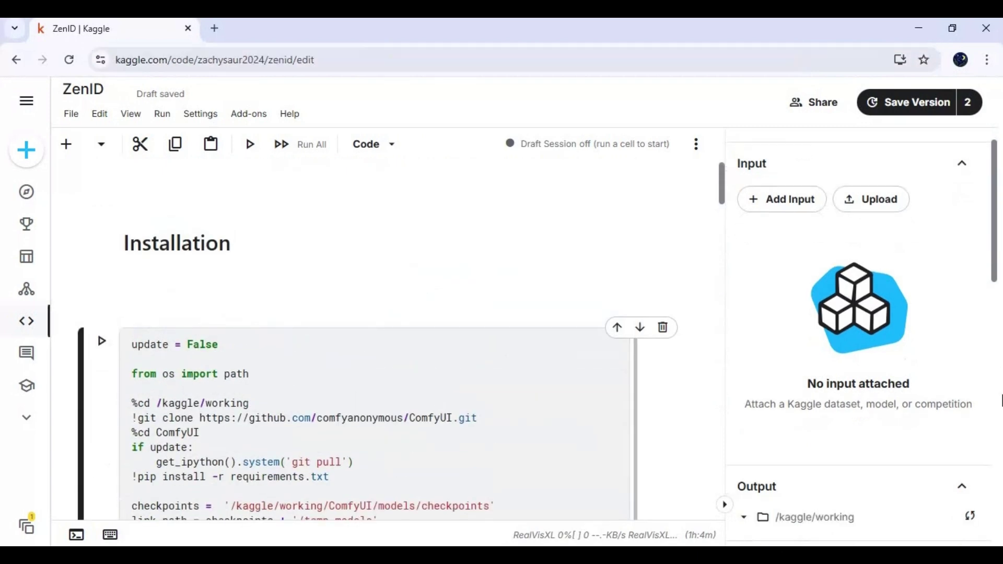
pyautogui.moveTo(998, 214); pyautogui.dragTo(1002, 423)
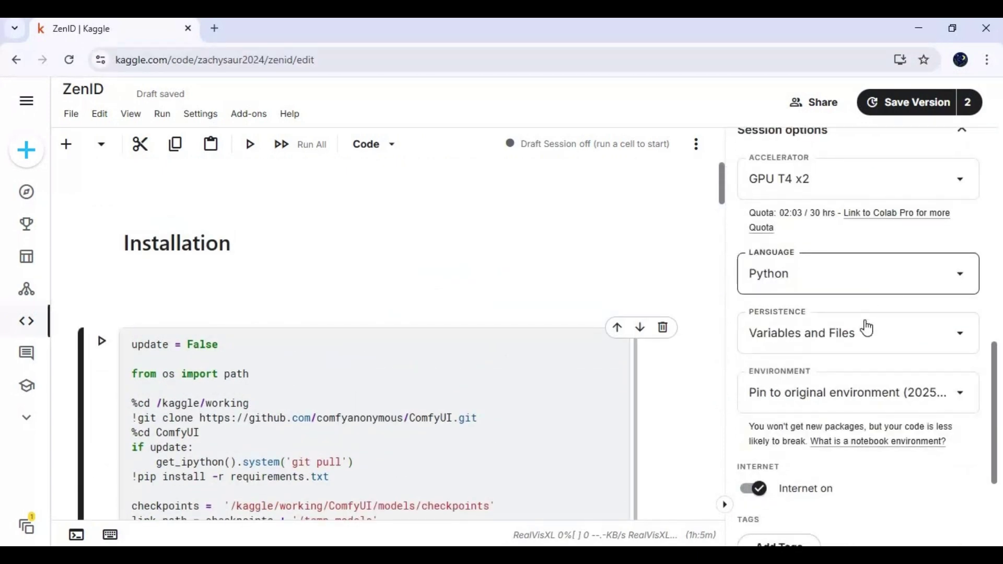
# Confirm the GPU T4 x2 accelerator in Session options and start the session
pyautogui.click(803, 195)
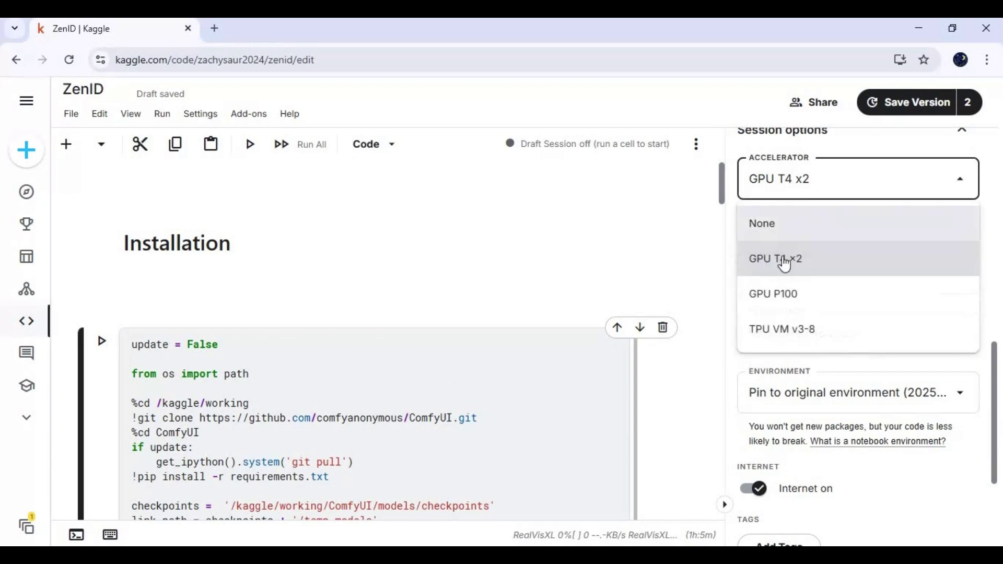
pyautogui.click(799, 260)
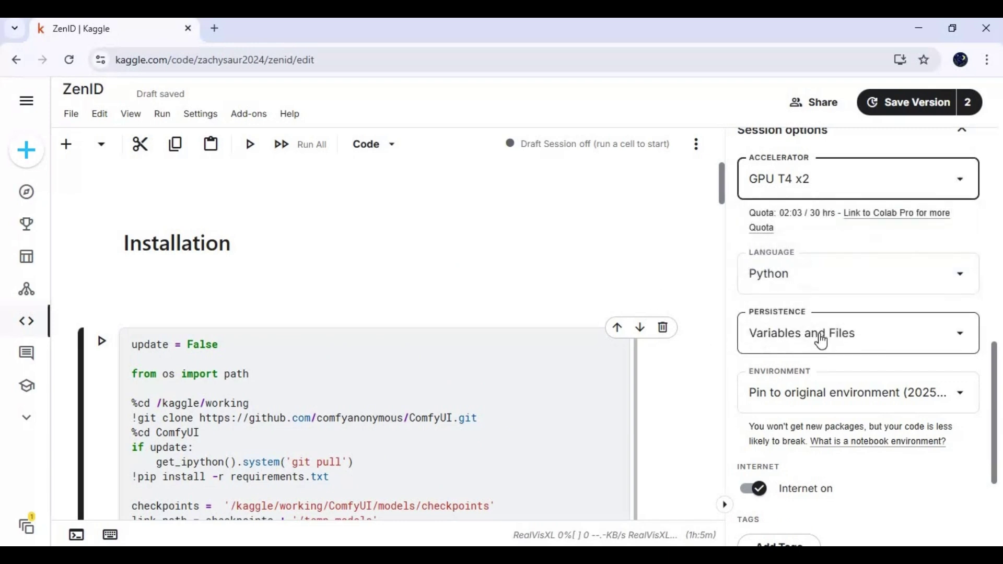
pyautogui.scroll(-2, 816, 392)
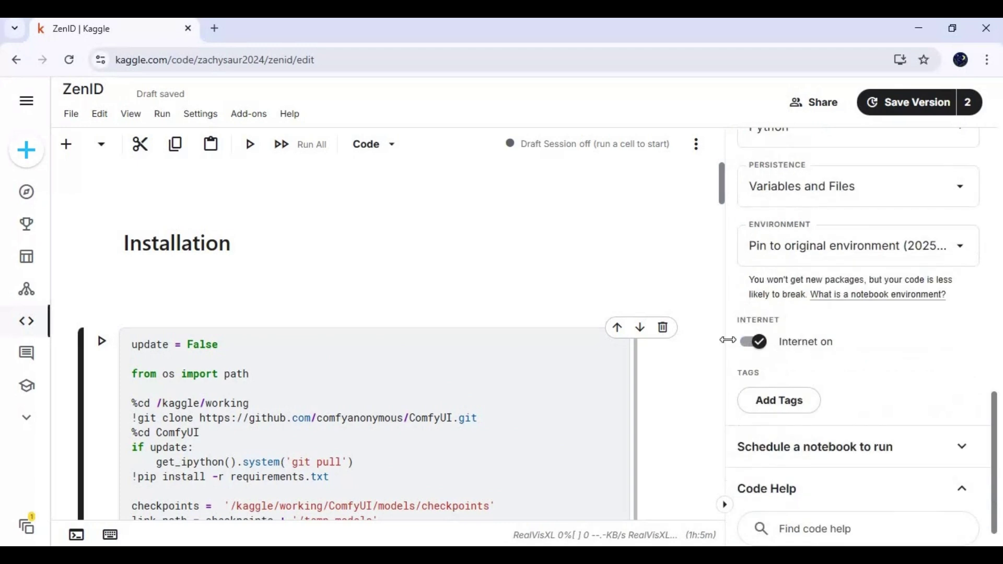
pyautogui.click(695, 144)
pyautogui.click(718, 182)
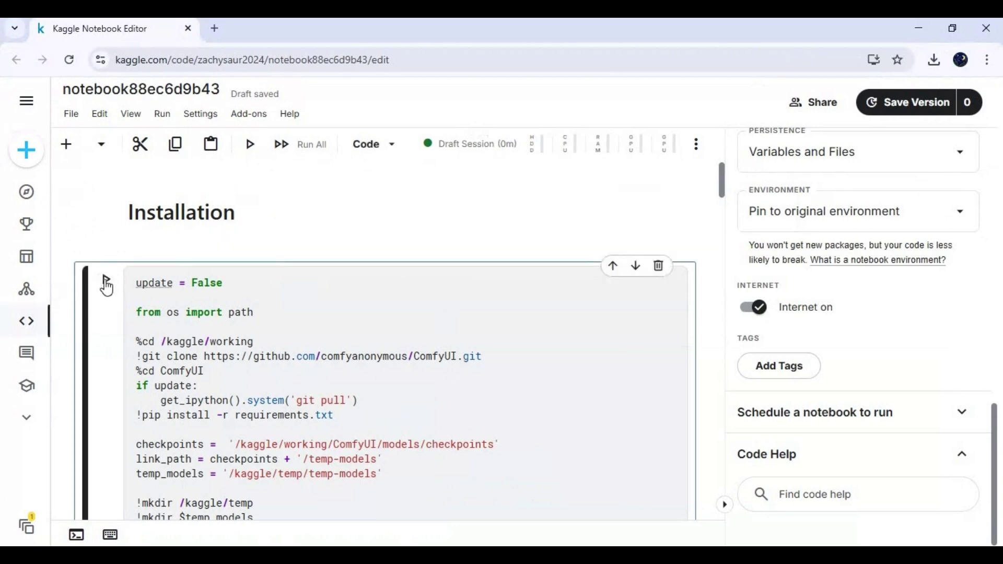
# Run the Installation cell to clone ComfyUI and ZenID and download models
pyautogui.click(102, 279)
pyautogui.scroll(-4, 291, 310)
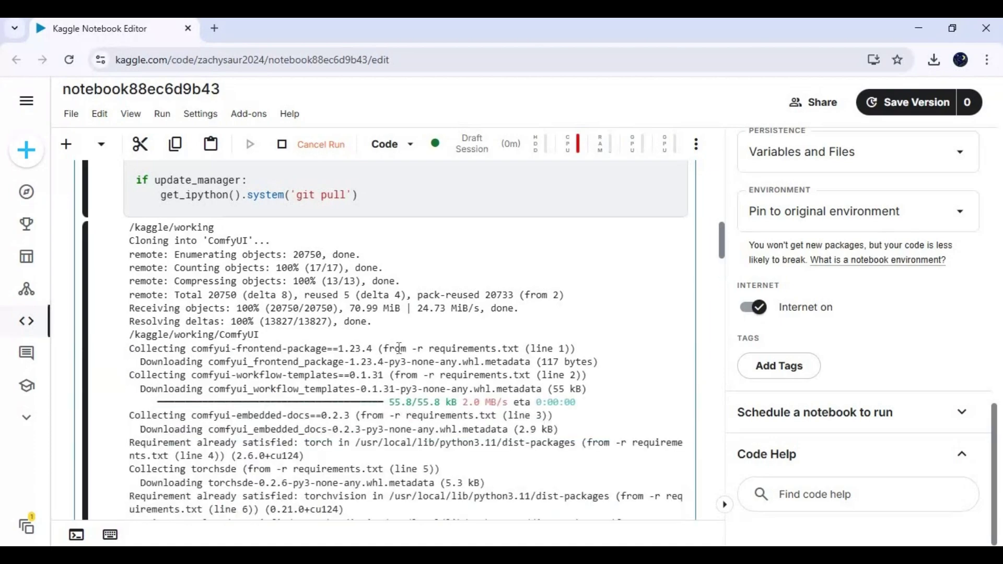
pyautogui.scroll(-2, 518, 368)
pyautogui.scroll(-5, 519, 367)
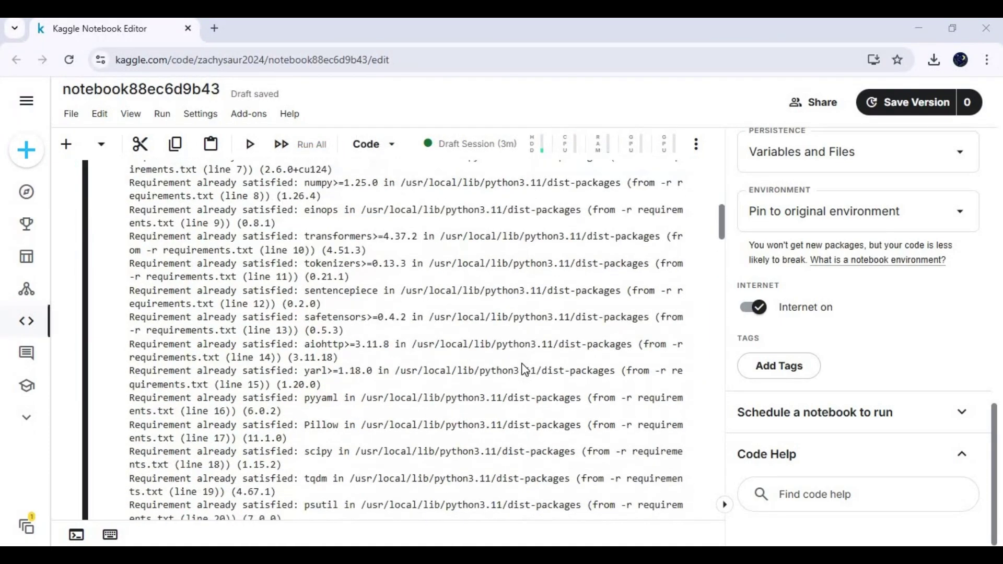
pyautogui.scroll(-5, 521, 366)
pyautogui.scroll(-5, 525, 365)
pyautogui.scroll(-5, 525, 363)
pyautogui.scroll(-5, 530, 361)
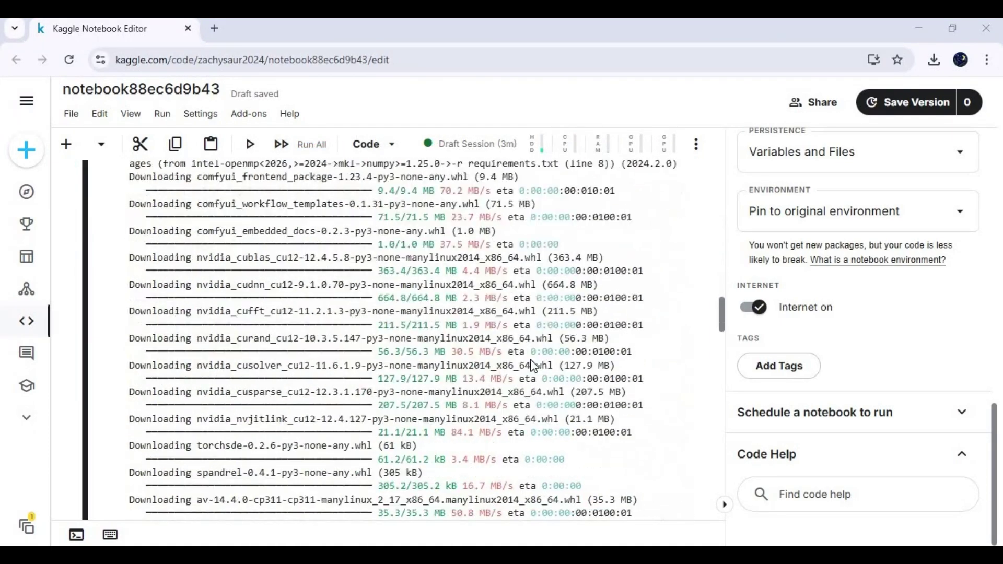
pyautogui.scroll(-5, 533, 360)
pyautogui.scroll(-5, 536, 360)
pyautogui.scroll(-4, 539, 360)
pyautogui.scroll(4, 542, 360)
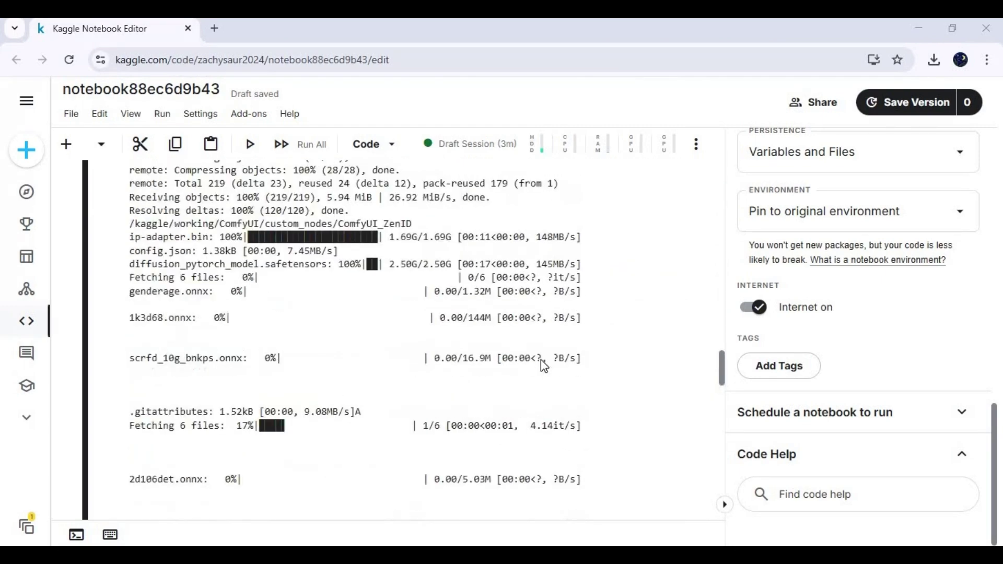
pyautogui.scroll(-7, 540, 360)
pyautogui.scroll(-5, 541, 366)
pyautogui.scroll(-5, 543, 362)
pyautogui.scroll(3, 541, 359)
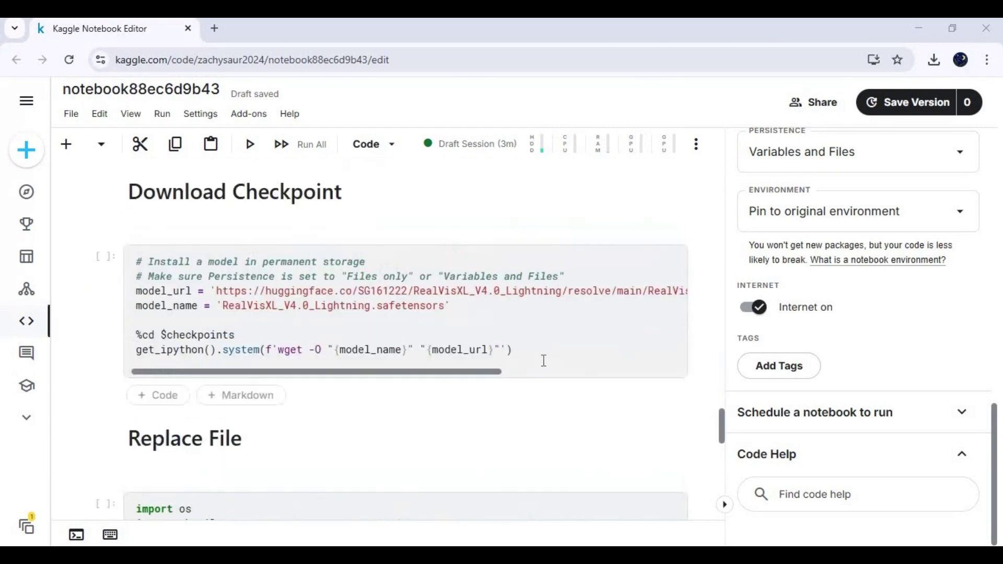
pyautogui.scroll(1, 542, 358)
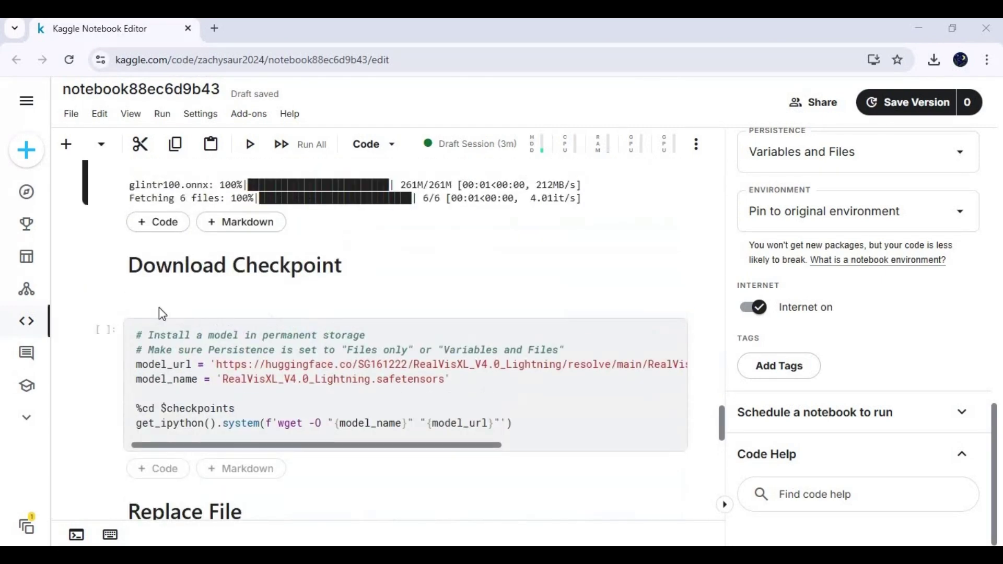
# Run the Download Checkpoint cell to fetch RealVisXL_V4.0_Lightning.safetensors
pyautogui.click(103, 333)
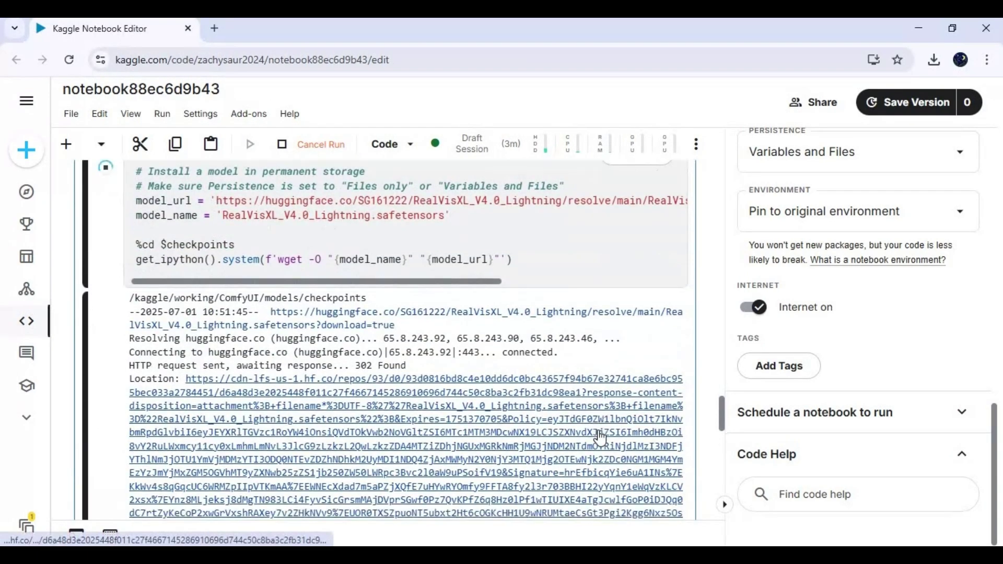
pyautogui.scroll(-2, 600, 437)
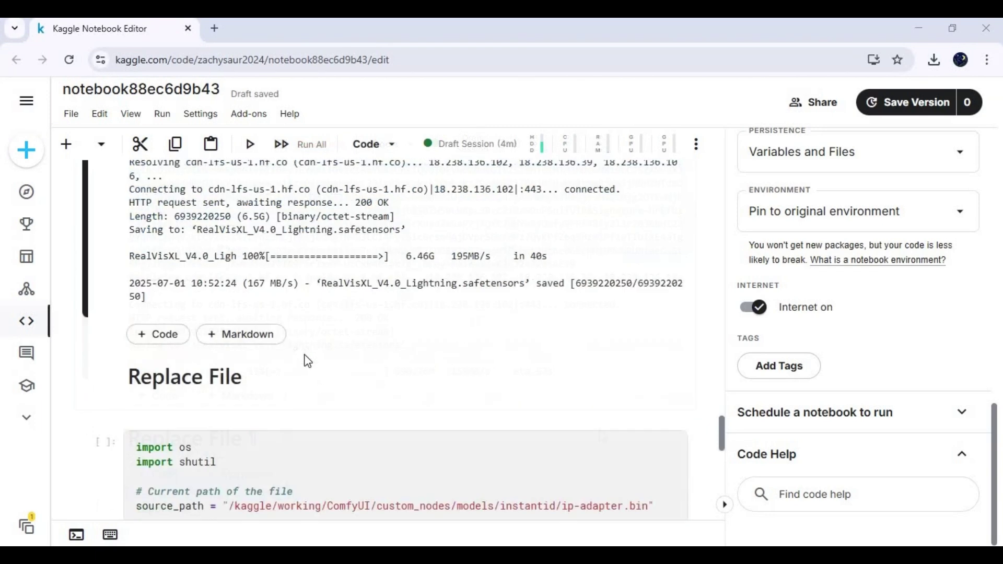
pyautogui.scroll(-1, 307, 360)
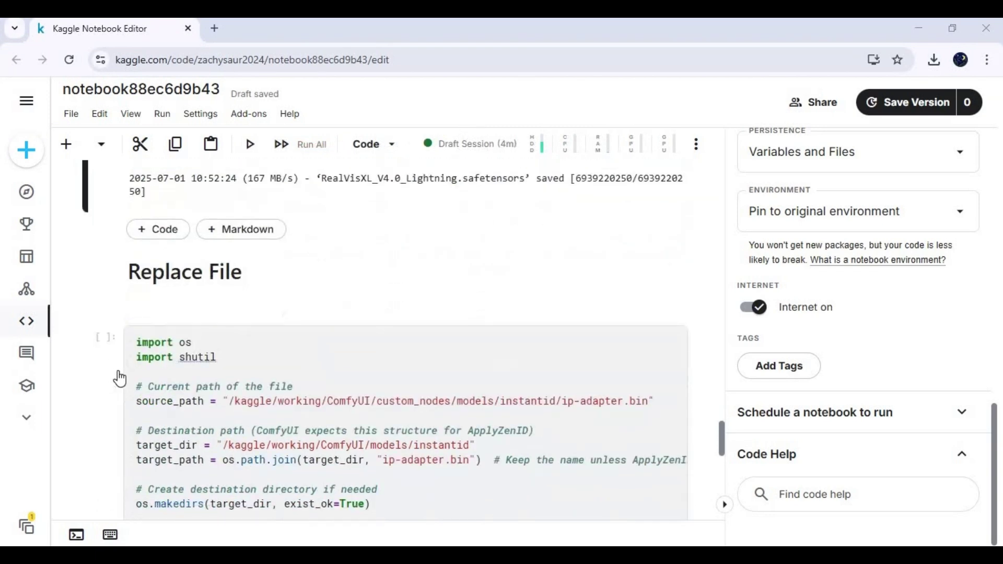
# Run both Replace File cells to move ip-adapter.bin and the canny ControlNet model
pyautogui.click(105, 342)
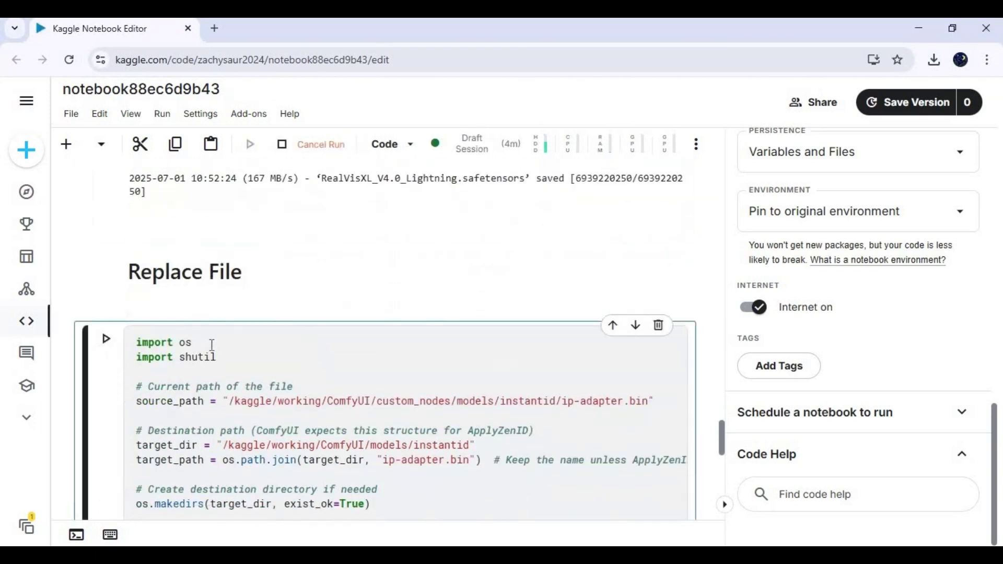
pyautogui.scroll(-5, 269, 304)
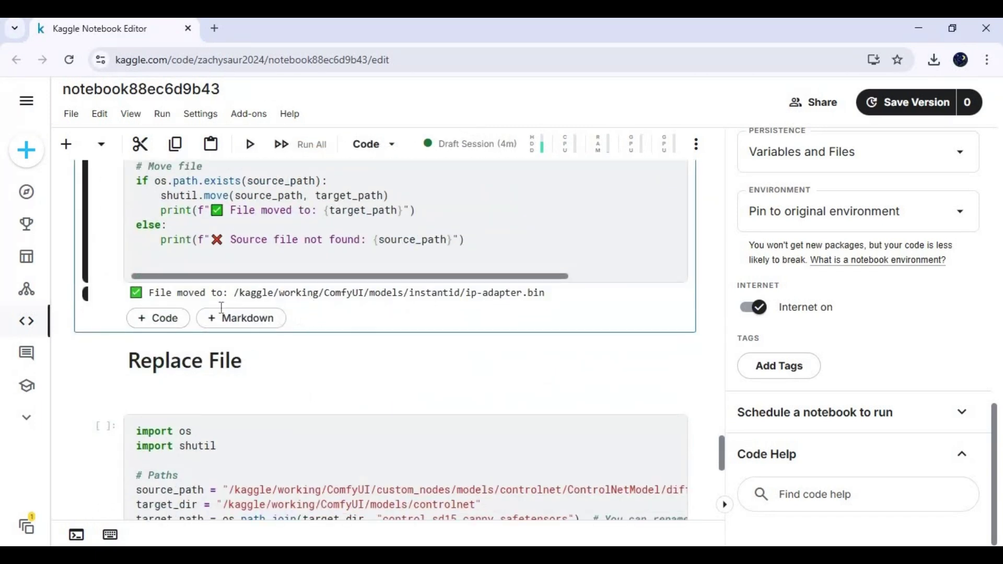
pyautogui.scroll(-2, 312, 300)
pyautogui.click(104, 289)
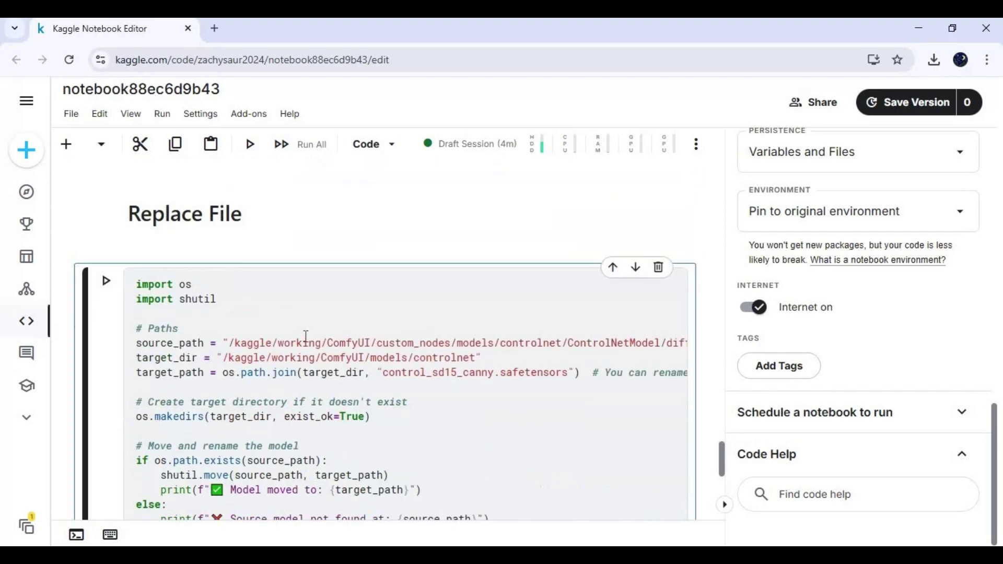
pyautogui.scroll(-5, 306, 336)
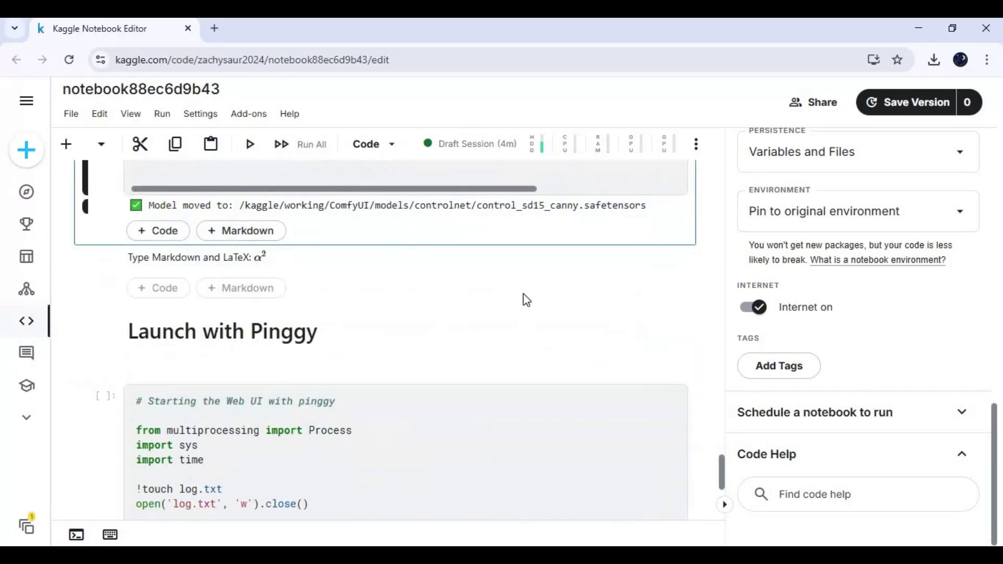
pyautogui.scroll(-2, 526, 301)
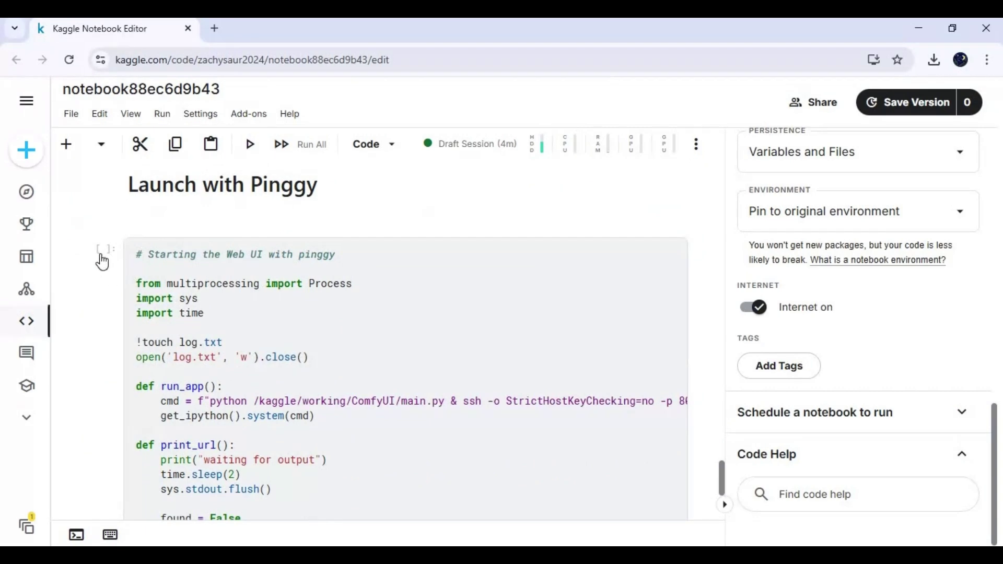
# Run the Launch with Pinggy cell and open the printed pinggy.link ComfyUI page
pyautogui.click(101, 259)
pyautogui.hotkey('shift', 'Return')
pyautogui.scroll(-5, 476, 342)
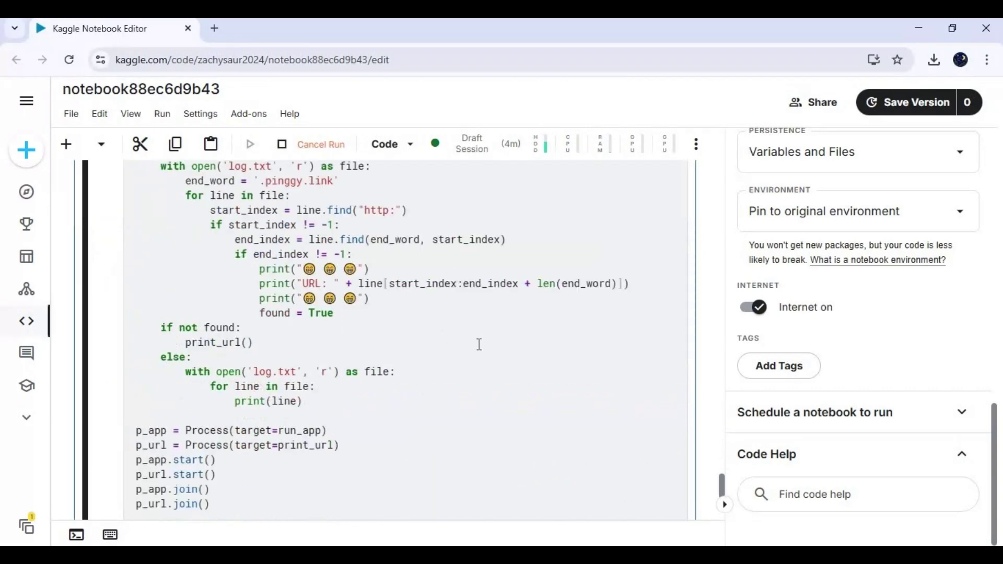
pyautogui.scroll(-2, 477, 343)
pyautogui.scroll(-1, 476, 342)
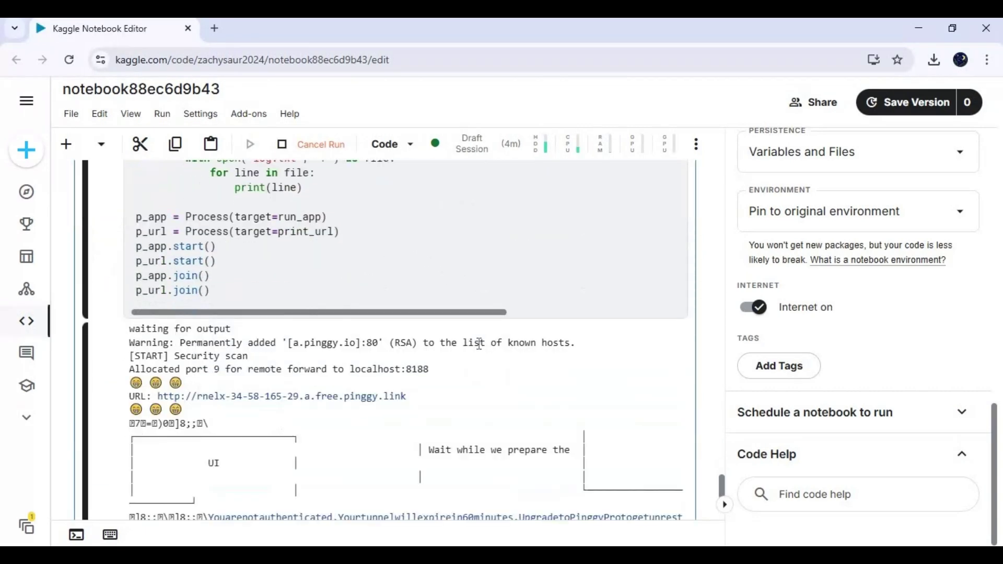
pyautogui.scroll(-1, 484, 346)
pyautogui.scroll(-1, 485, 346)
pyautogui.scroll(-1, 486, 352)
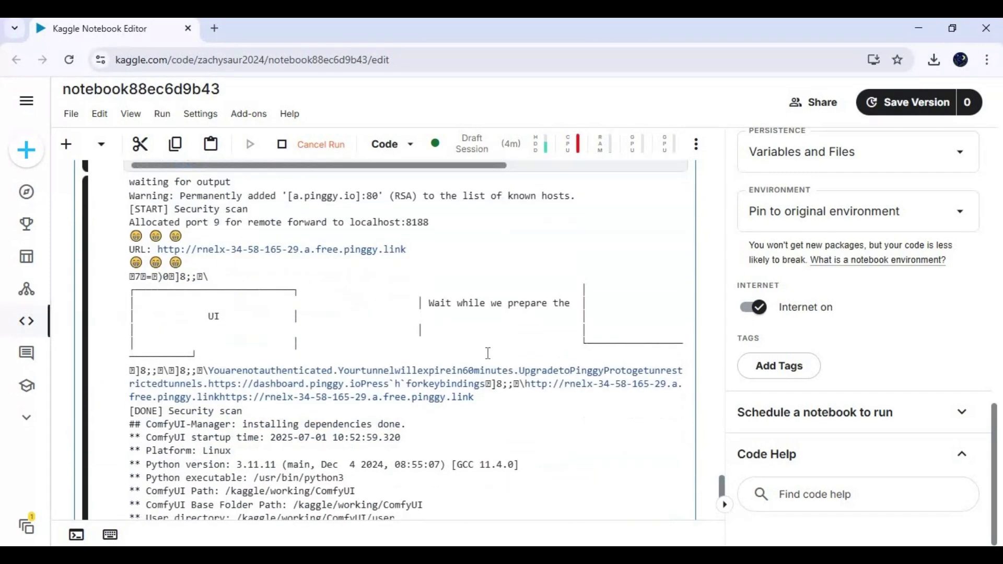
pyautogui.scroll(-2, 488, 360)
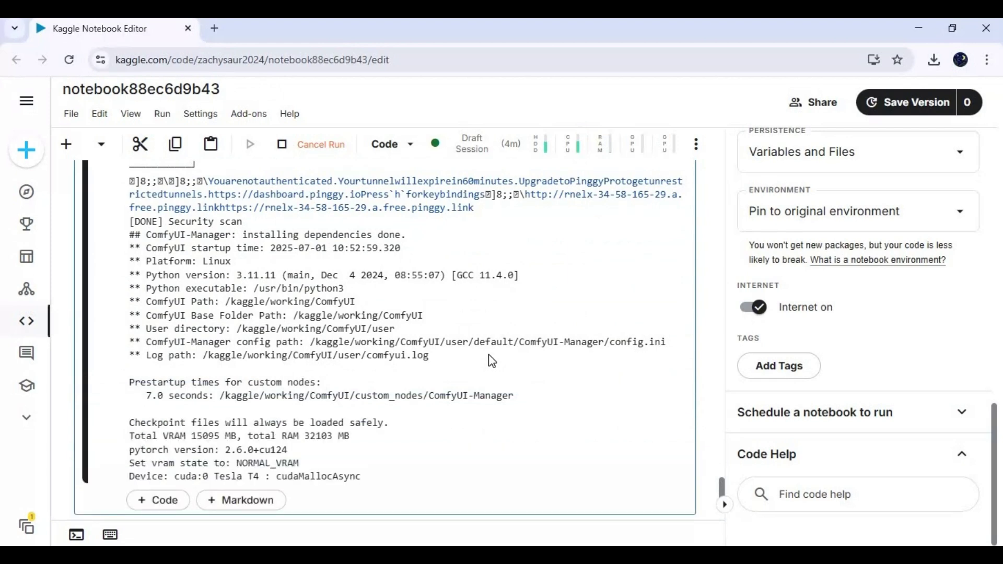
pyautogui.scroll(2, 559, 325)
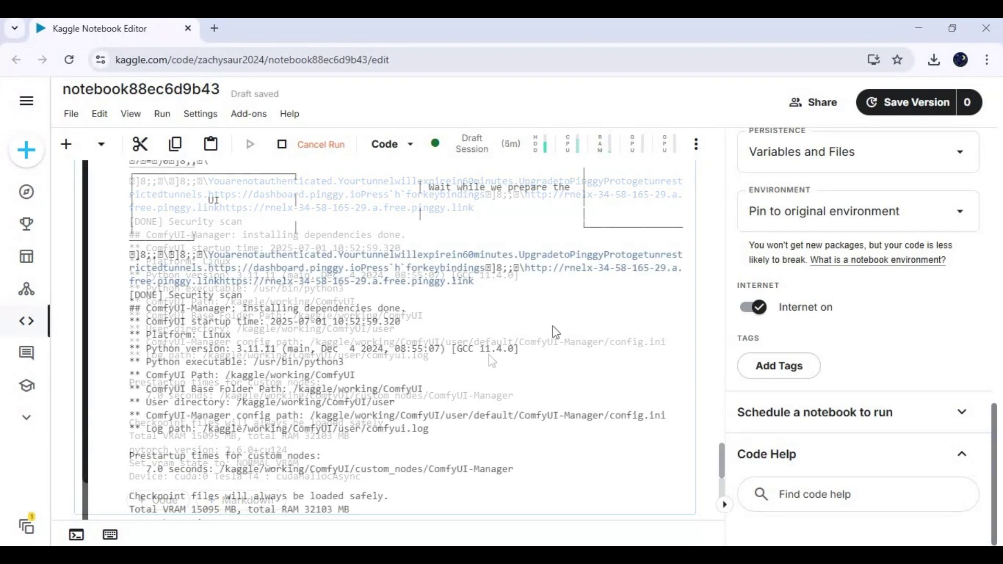
pyautogui.scroll(-4, 559, 327)
pyautogui.scroll(-4, 559, 326)
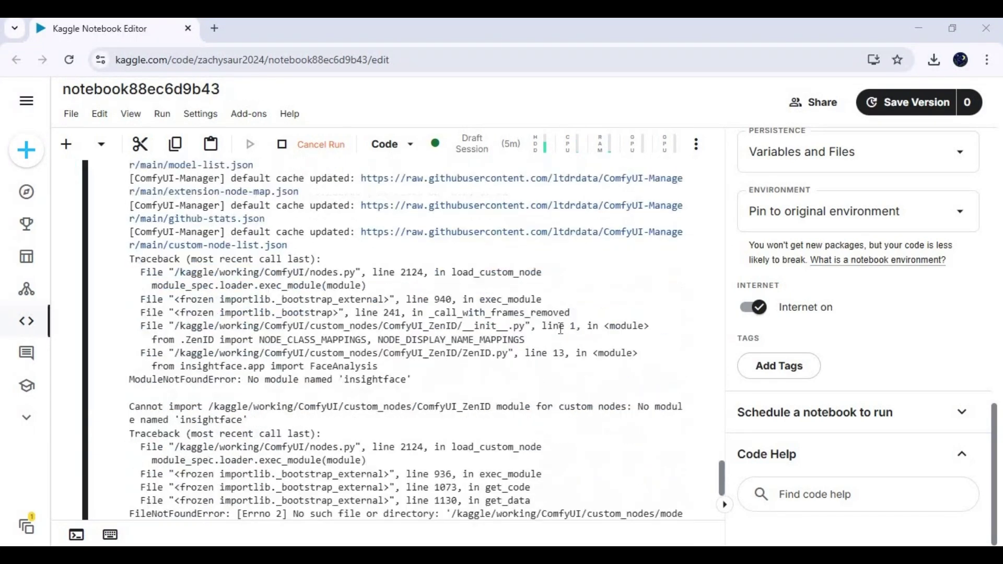
pyautogui.scroll(-4, 561, 328)
pyautogui.scroll(-4, 561, 329)
pyautogui.scroll(2, 561, 332)
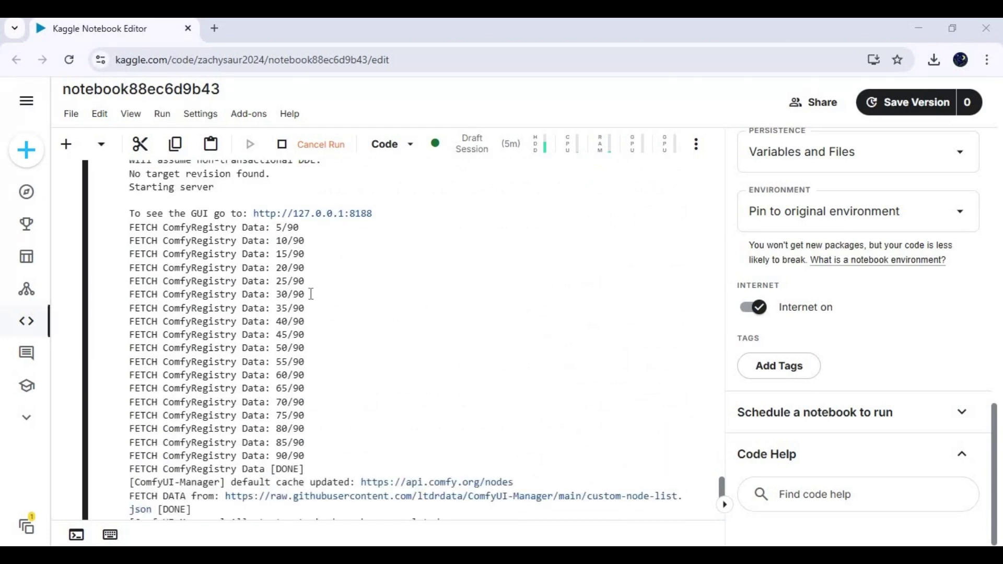
pyautogui.scroll(-2, 299, 373)
pyautogui.scroll(1, 356, 345)
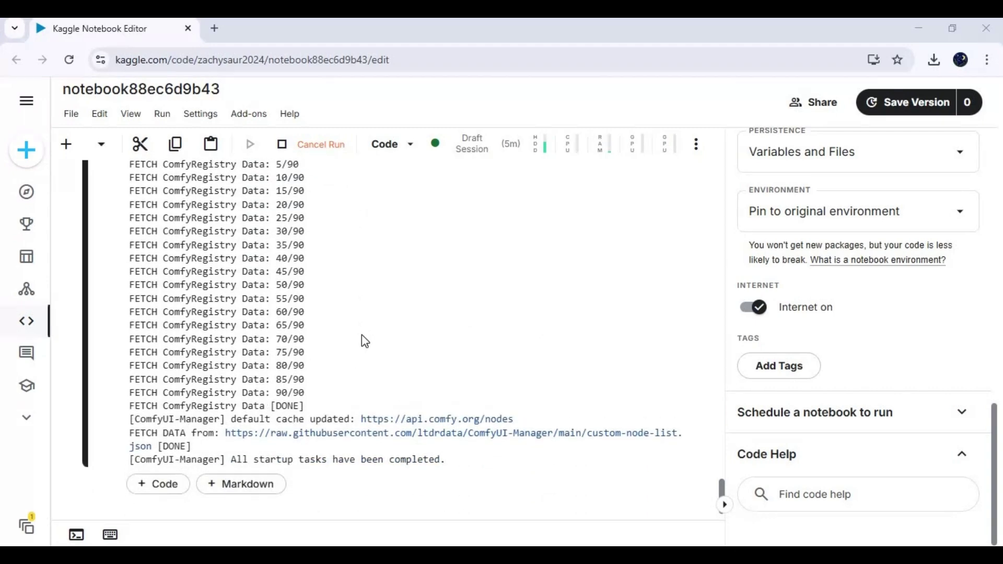
pyautogui.scroll(5, 361, 335)
pyautogui.scroll(5, 361, 335)
pyautogui.scroll(5, 361, 335)
pyautogui.scroll(2, 361, 334)
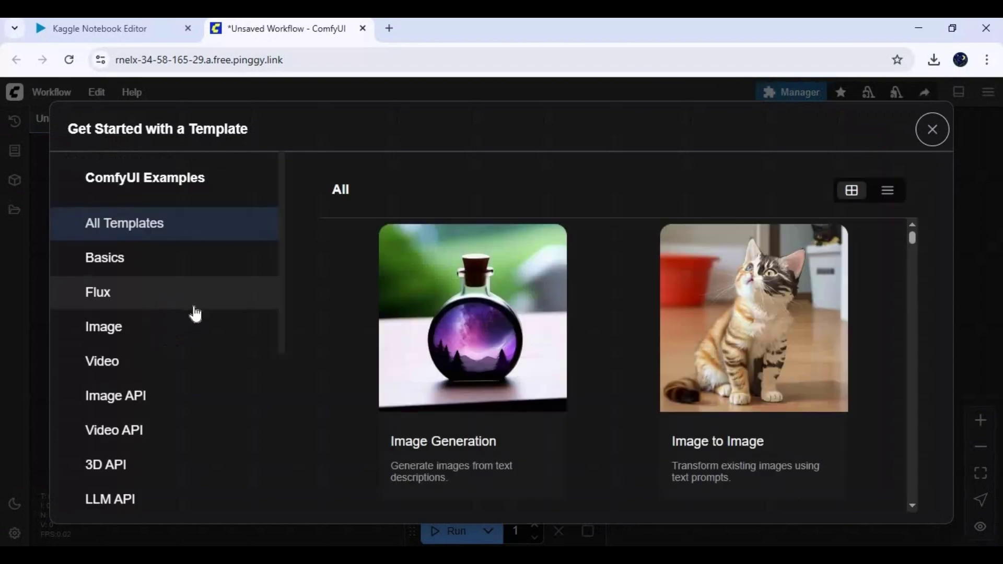
# Open ZenID_FaceSwap via Workflow > Open and dismiss the missing ApplyZenID warning
pyautogui.click(916, 134)
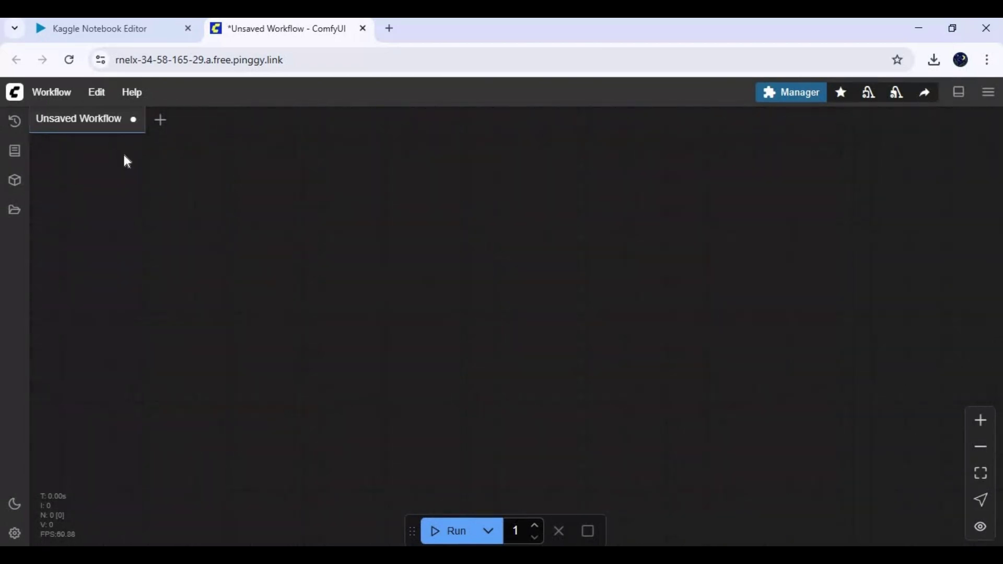
pyautogui.click(64, 94)
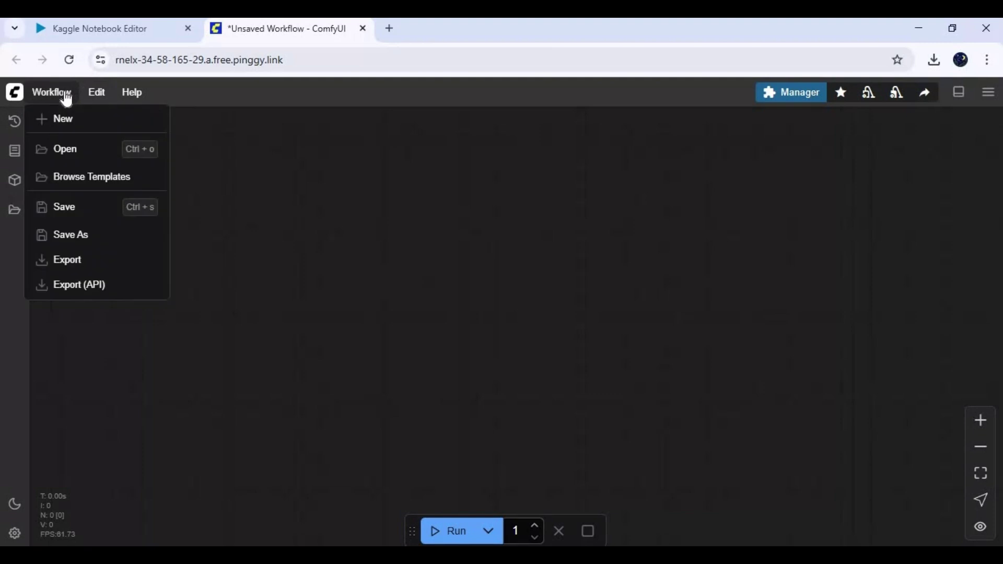
pyautogui.click(75, 149)
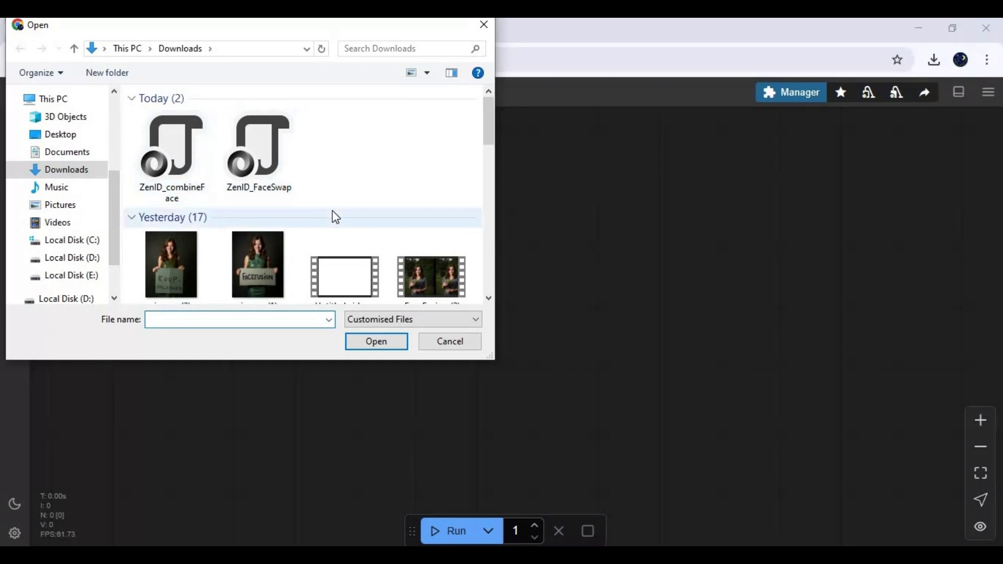
pyautogui.doubleClick(263, 174)
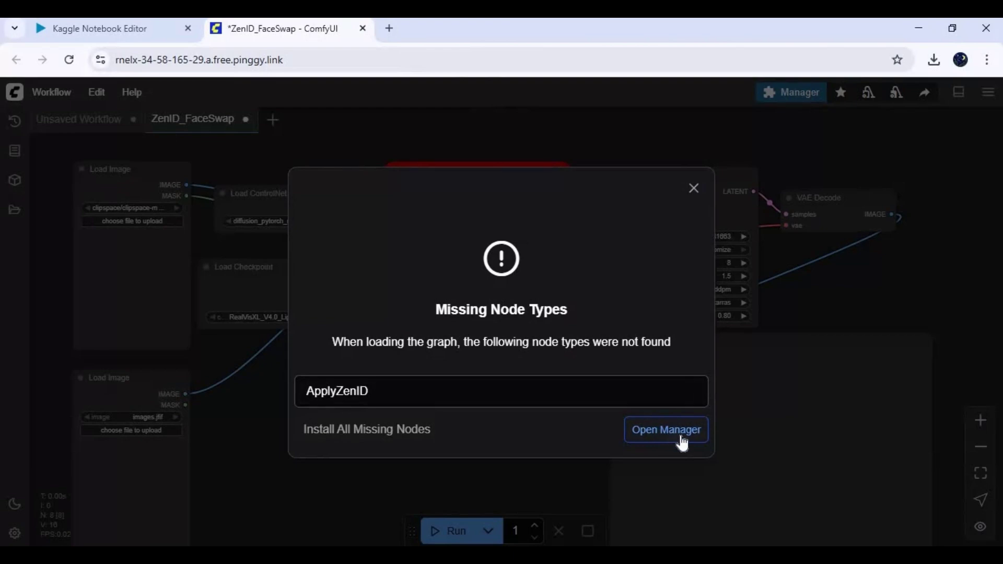
pyautogui.click(756, 453)
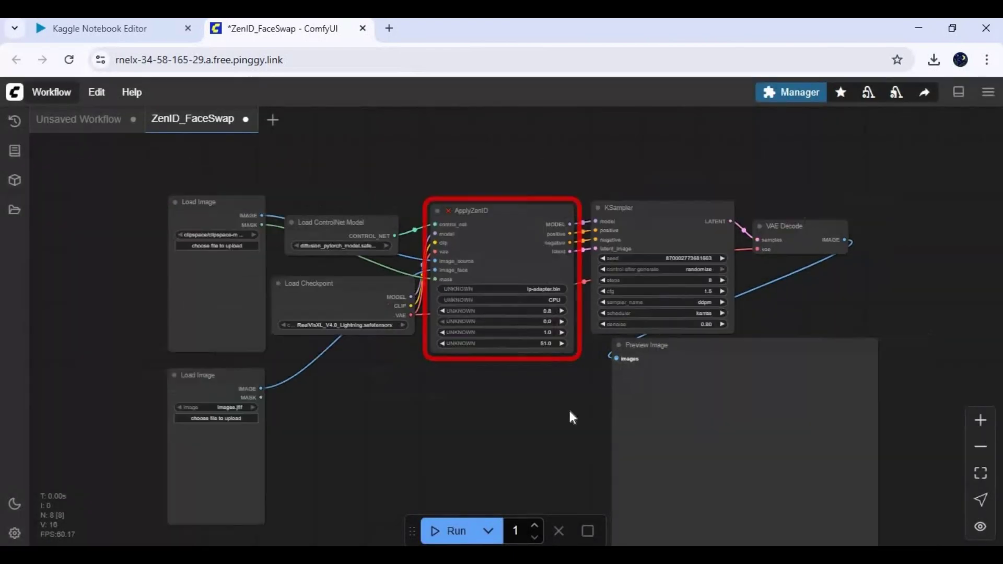
# Apply Try fix to ComfyUI_ZenID under Install Missing Custom Nodes, then go back
pyautogui.moveTo(479, 451); pyautogui.dragTo(471, 432)
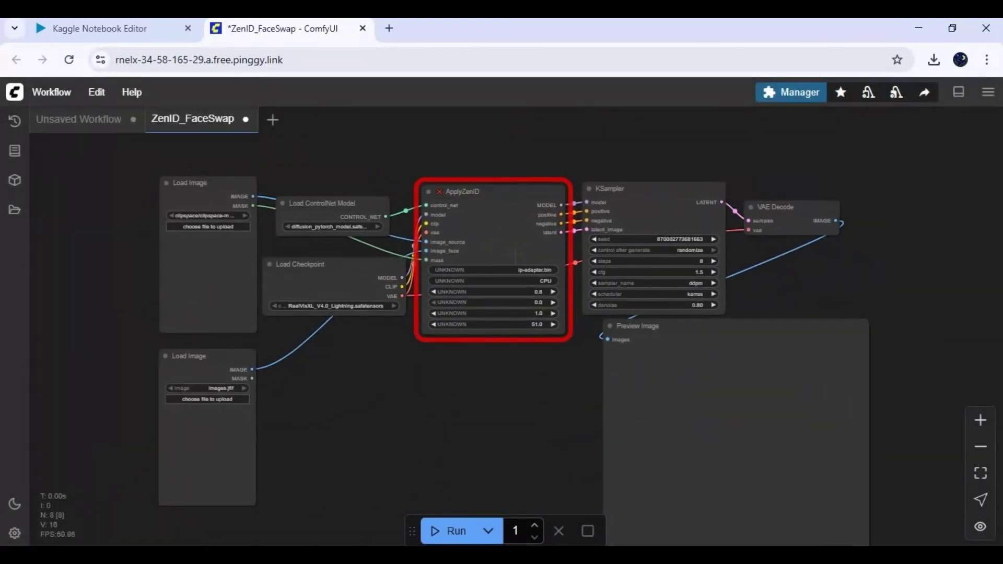
pyautogui.click(786, 94)
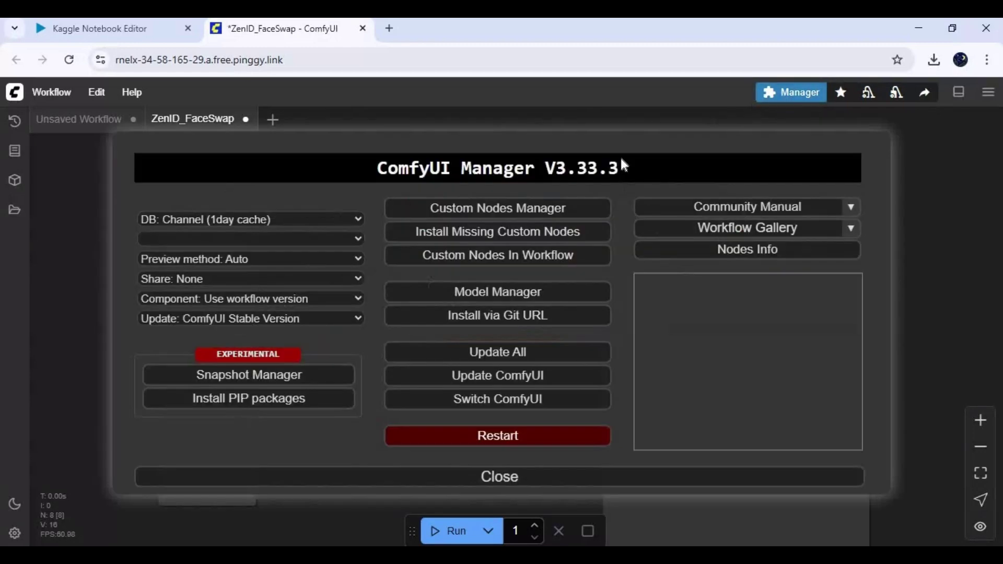
pyautogui.click(509, 232)
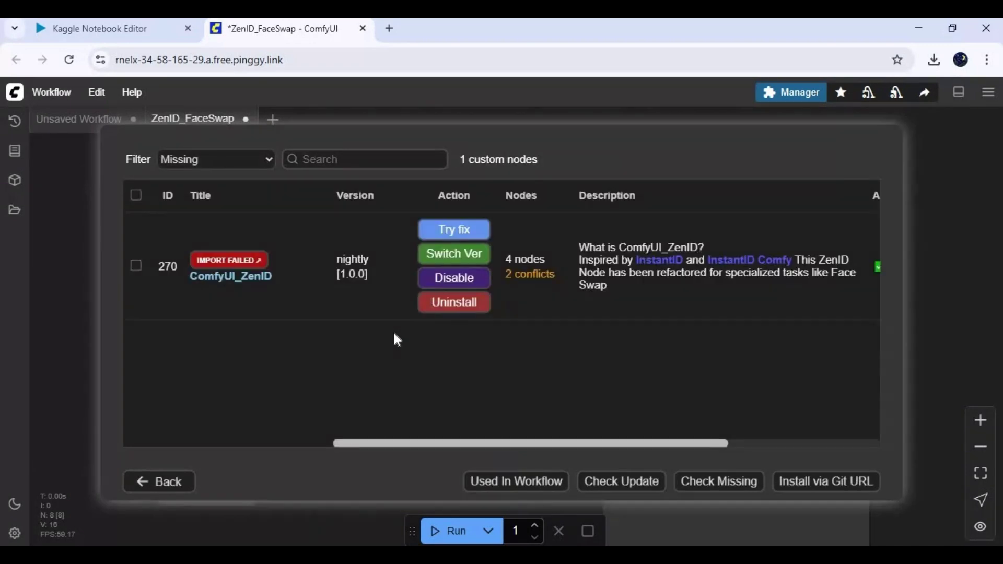
pyautogui.click(459, 231)
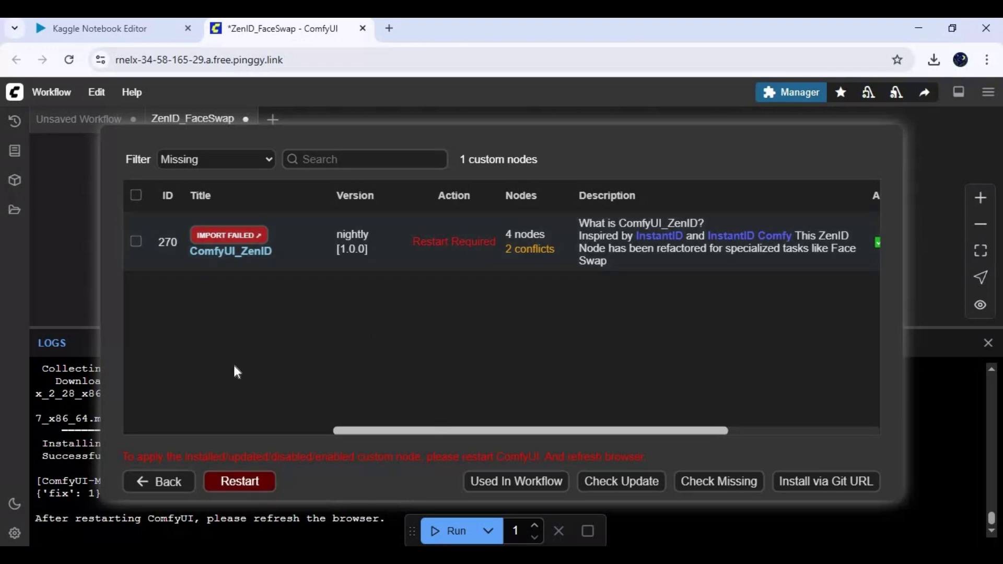
pyautogui.click(167, 482)
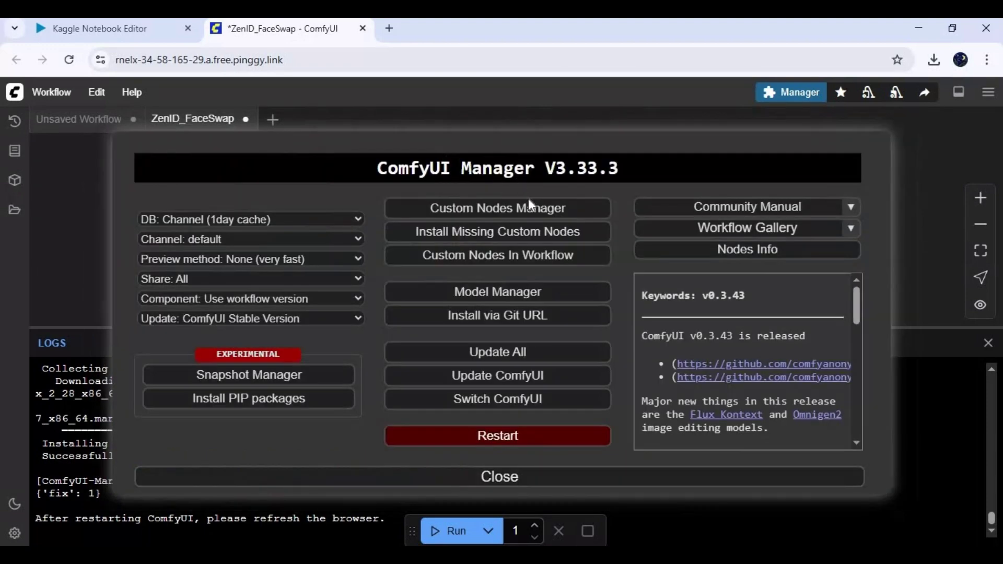
# Search models for 'insightface' and install the five antelopev2 models (1k3d68, 2d106det, genderage, glintr100, scrfd_10g_bnkps)
pyautogui.click(436, 292)
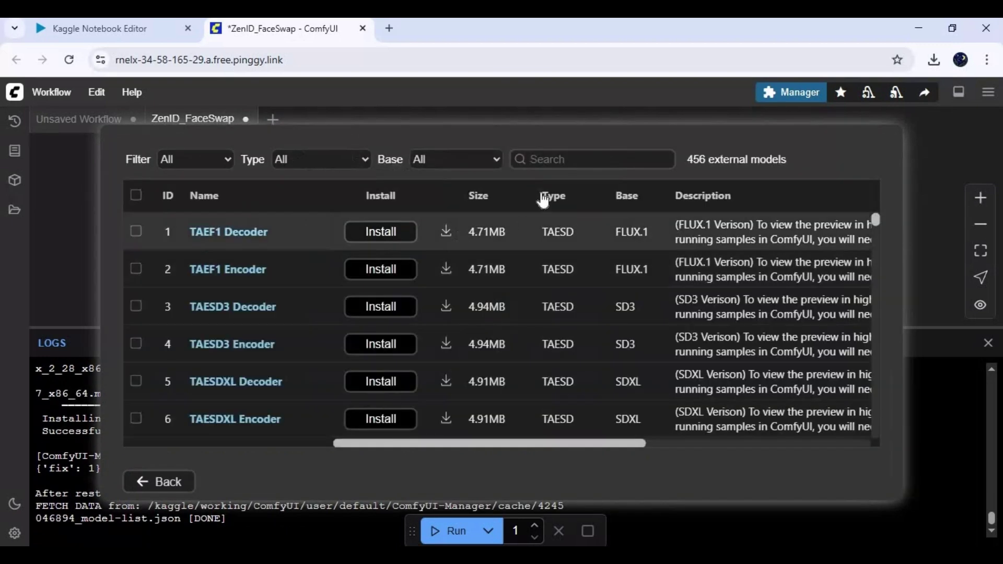
pyautogui.click(604, 159)
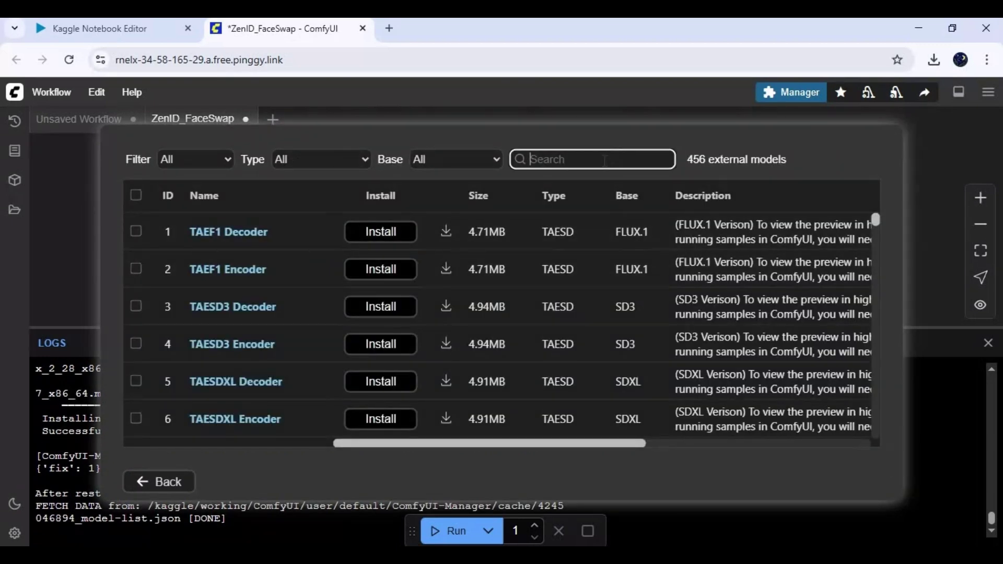
pyautogui.write('insigh')
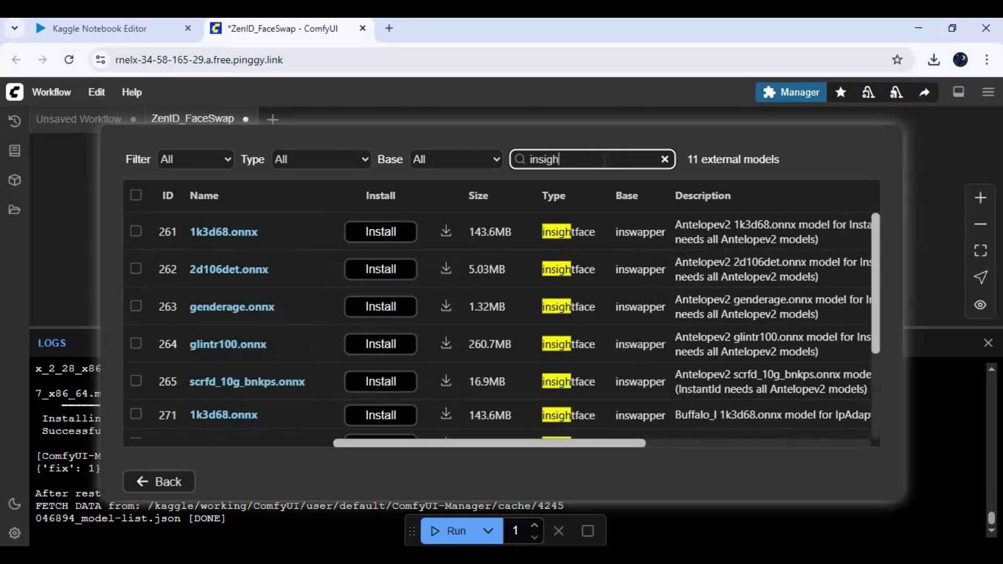
pyautogui.write('tface')
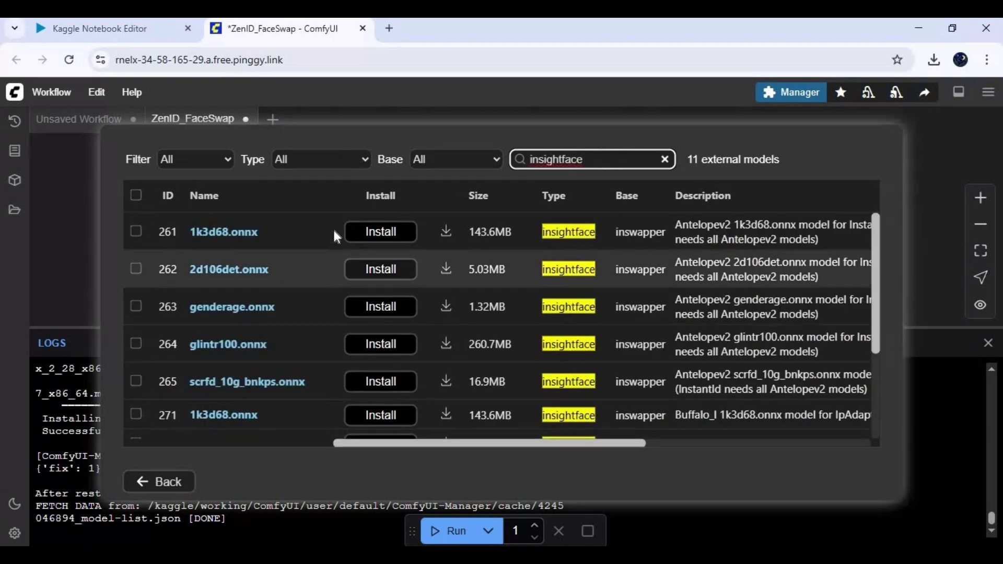
pyautogui.click(377, 242)
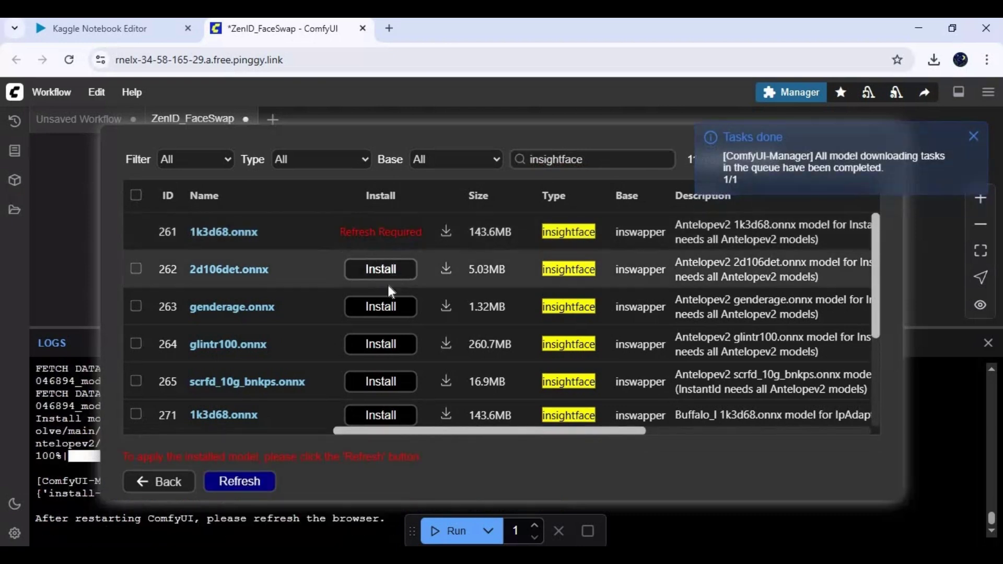
pyautogui.click(387, 277)
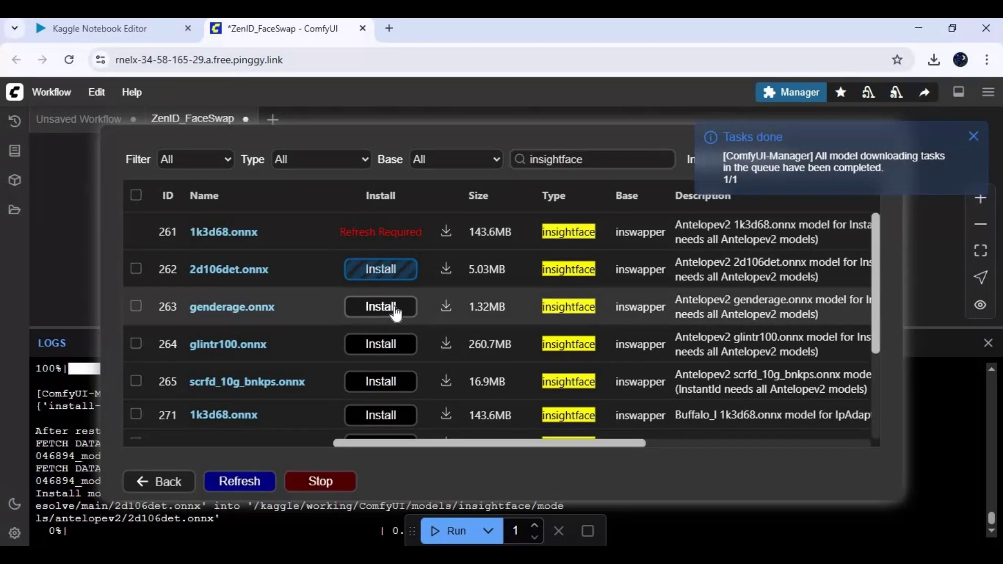
pyautogui.click(382, 312)
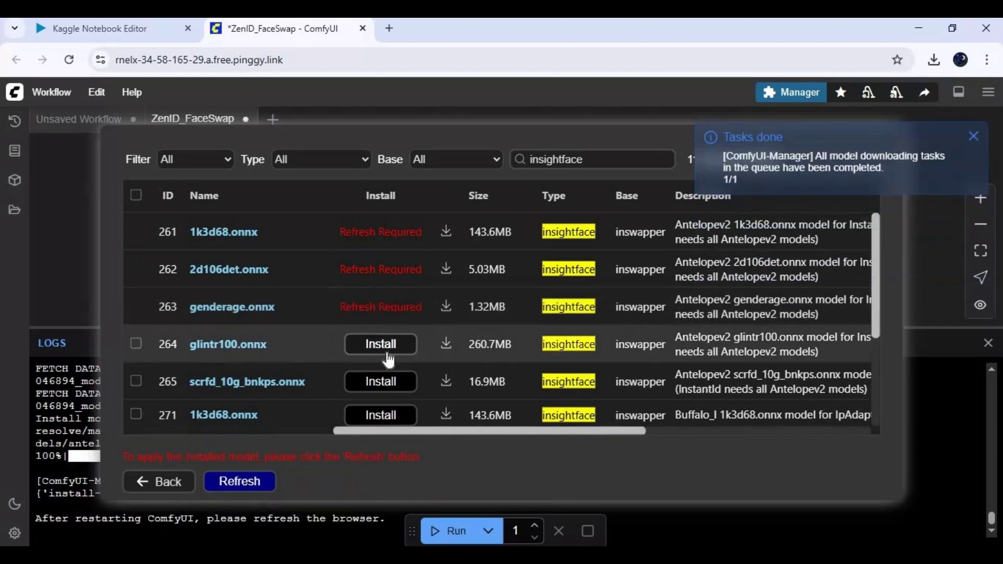
pyautogui.click(388, 355)
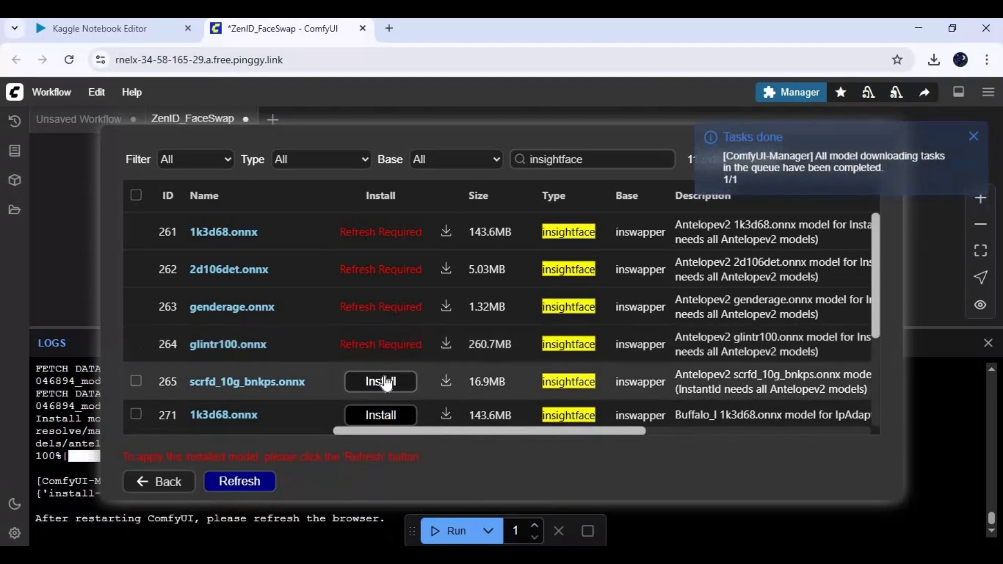
pyautogui.click(386, 382)
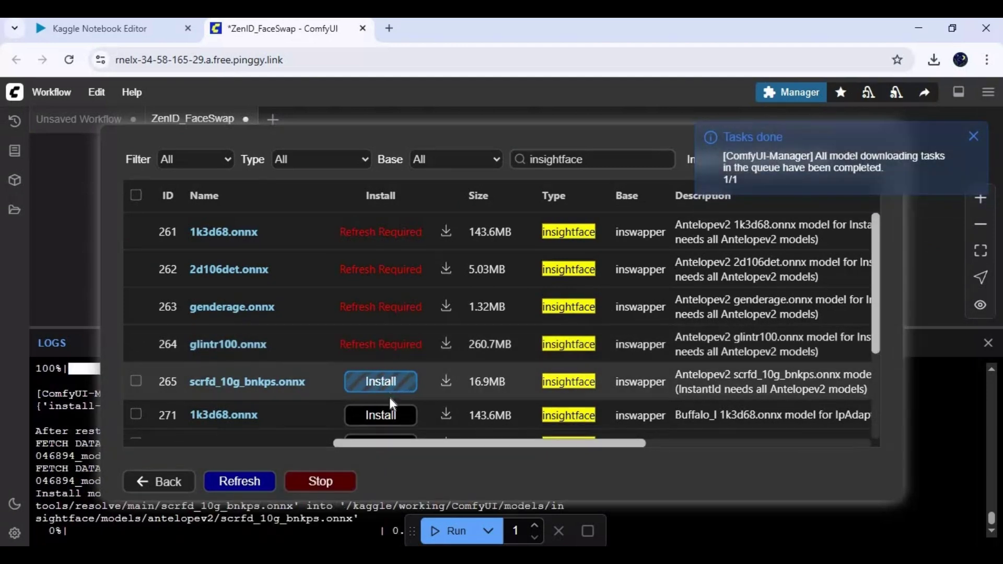
# Install the five buffalo_l models: 1k3d68, 2d106det, det_10g, genderage, w600k_r50
pyautogui.click(383, 414)
pyautogui.scroll(-2, 422, 333)
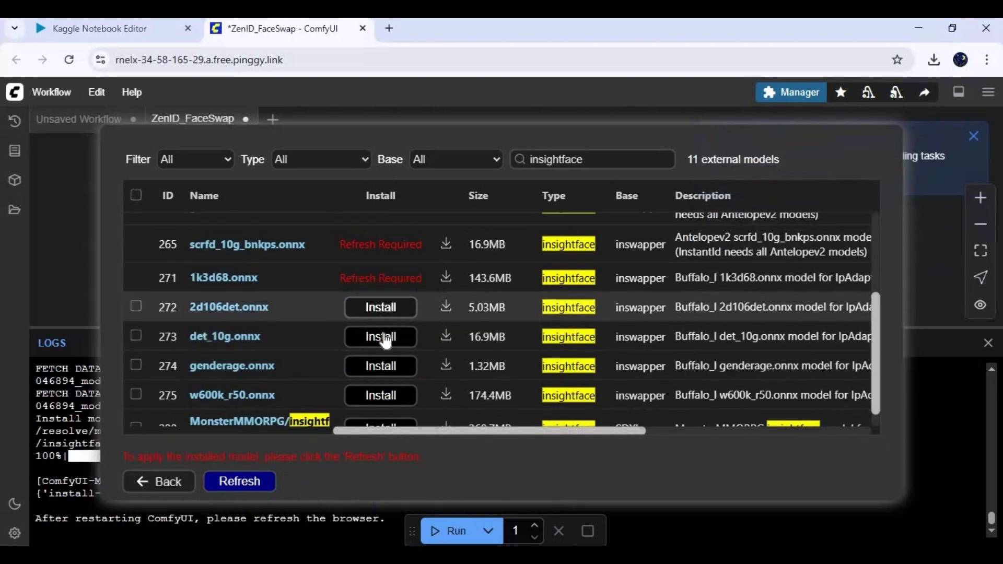
pyautogui.click(381, 307)
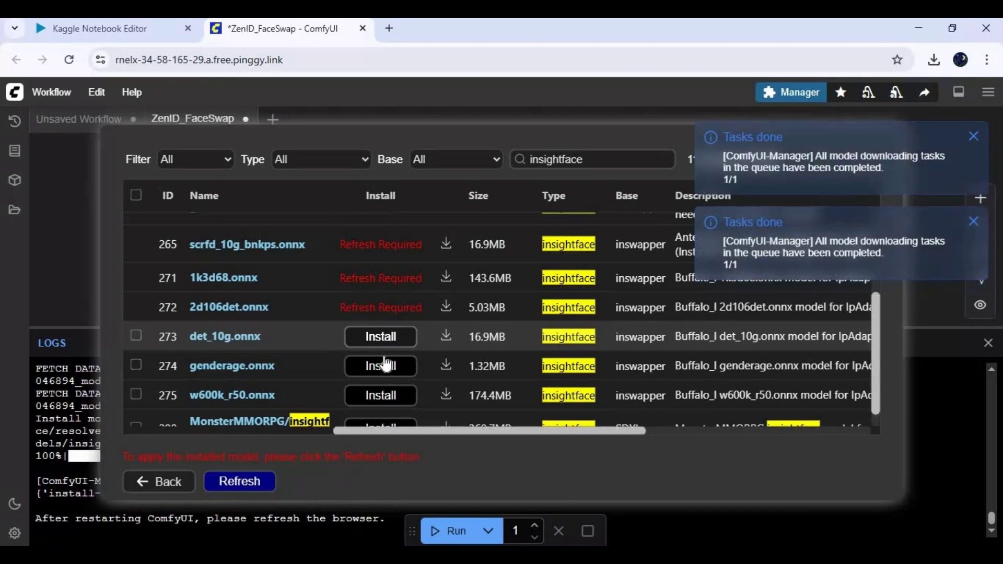
pyautogui.click(384, 348)
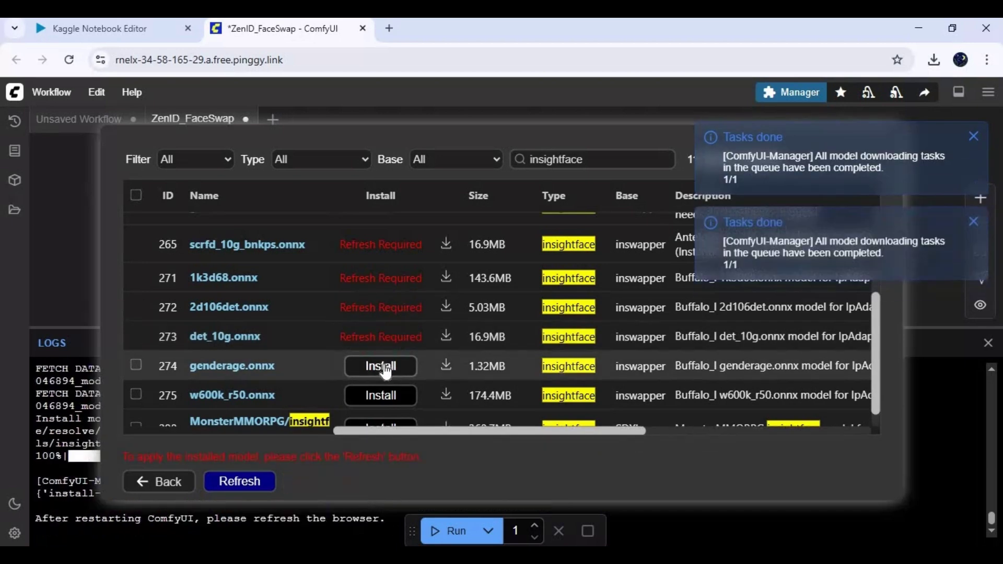
pyautogui.click(383, 366)
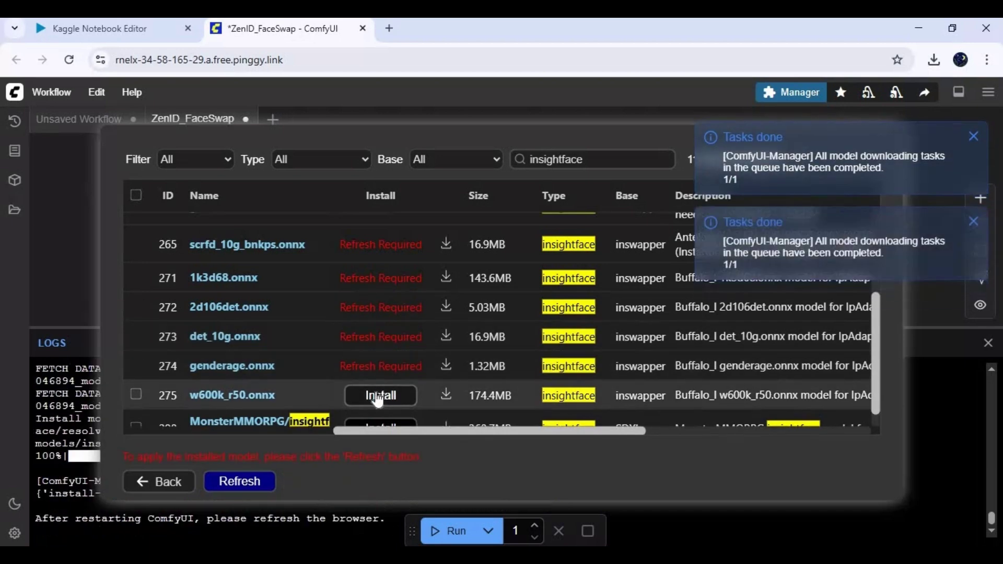
pyautogui.click(378, 397)
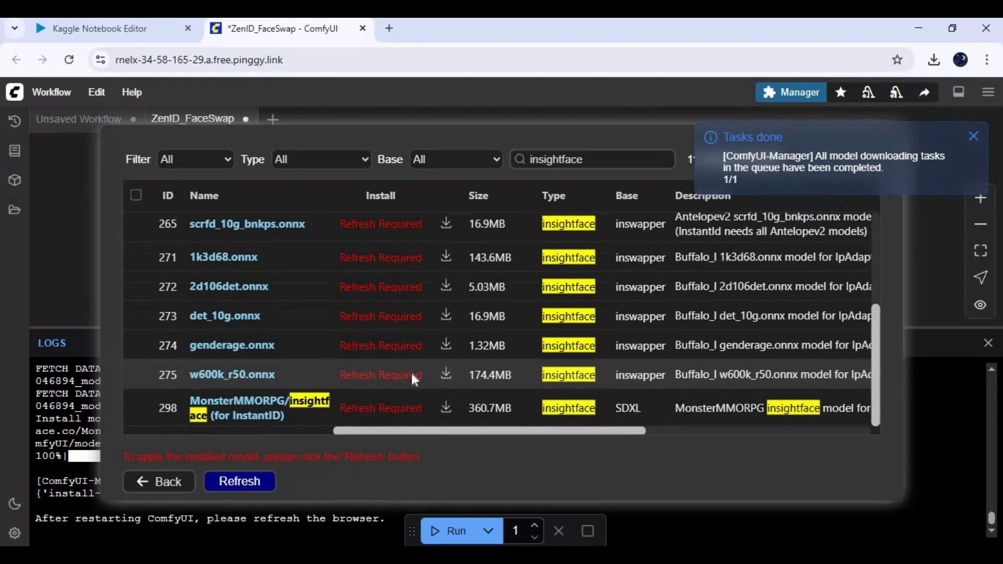
pyautogui.click(150, 482)
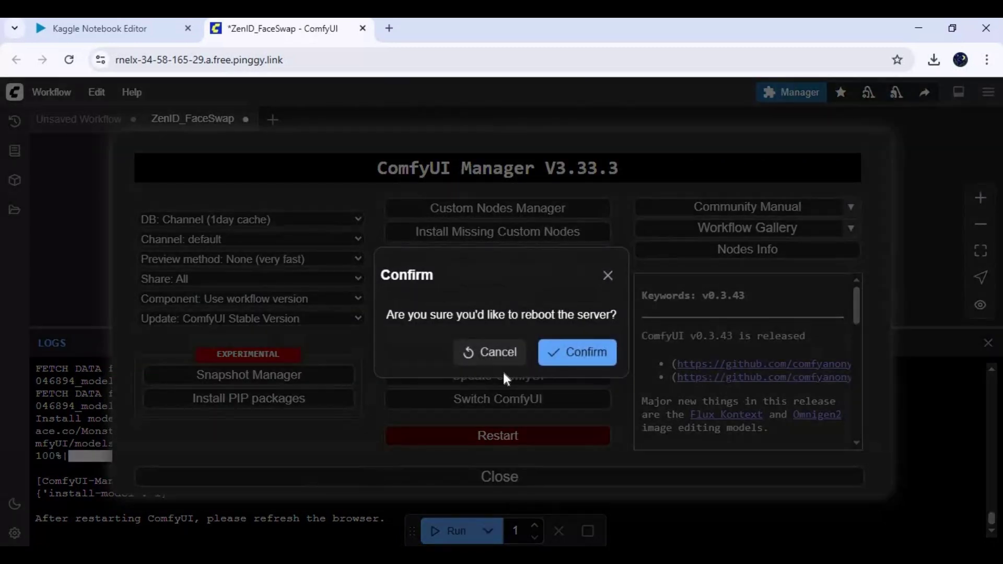
# Confirm the ComfyUI server restart so the new models load, and close the ComfyUI tab
pyautogui.click(575, 354)
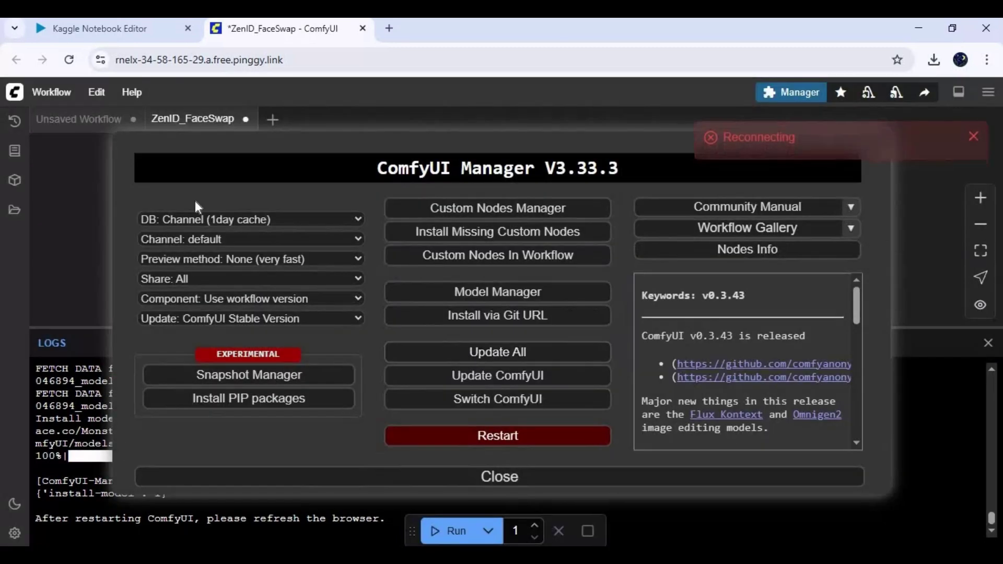
pyautogui.click(363, 28)
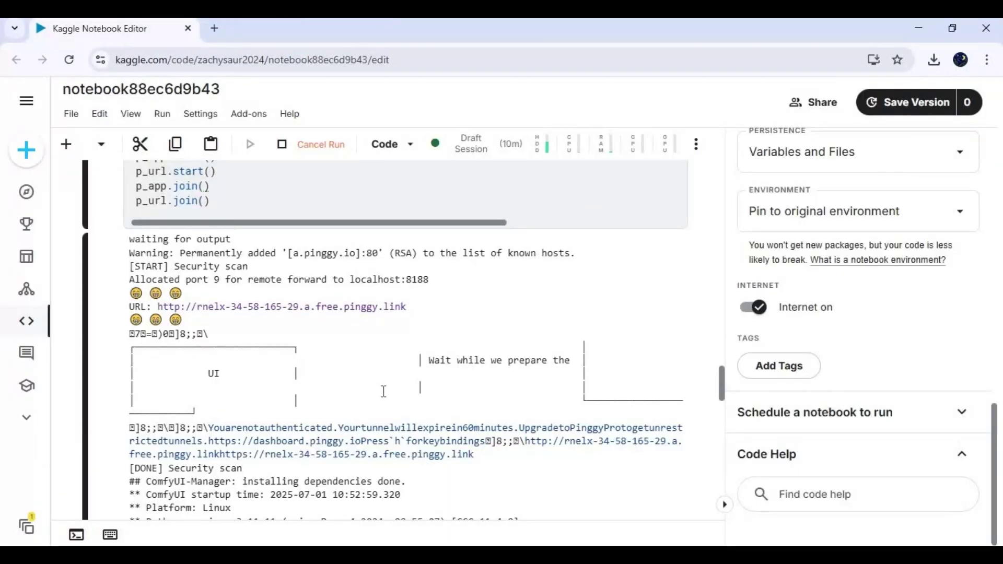
pyautogui.scroll(-5, 384, 391)
pyautogui.scroll(-5, 384, 392)
pyautogui.scroll(-5, 384, 394)
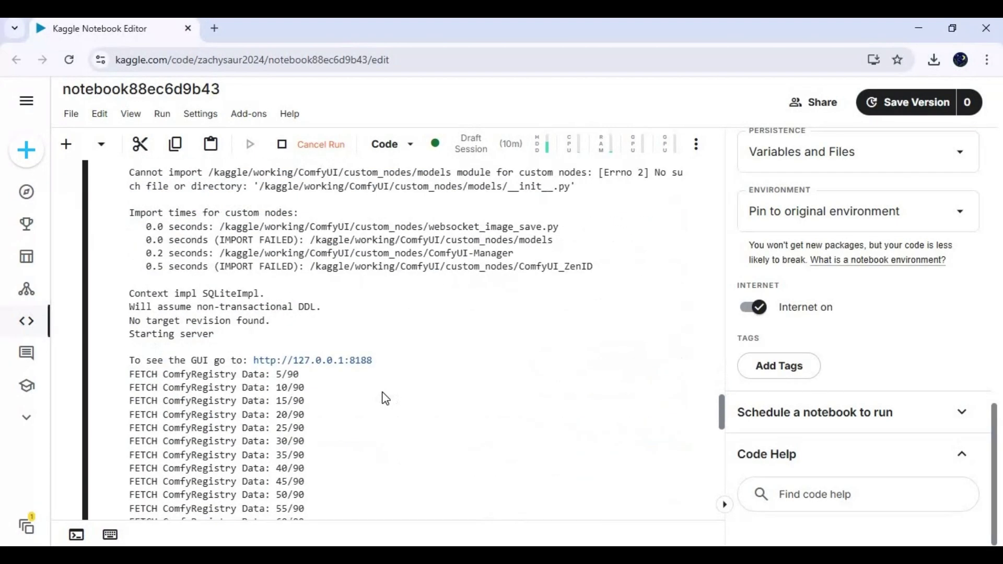
pyautogui.scroll(-3, 385, 399)
pyautogui.scroll(-5, 384, 398)
pyautogui.scroll(-5, 385, 398)
pyautogui.scroll(-5, 385, 398)
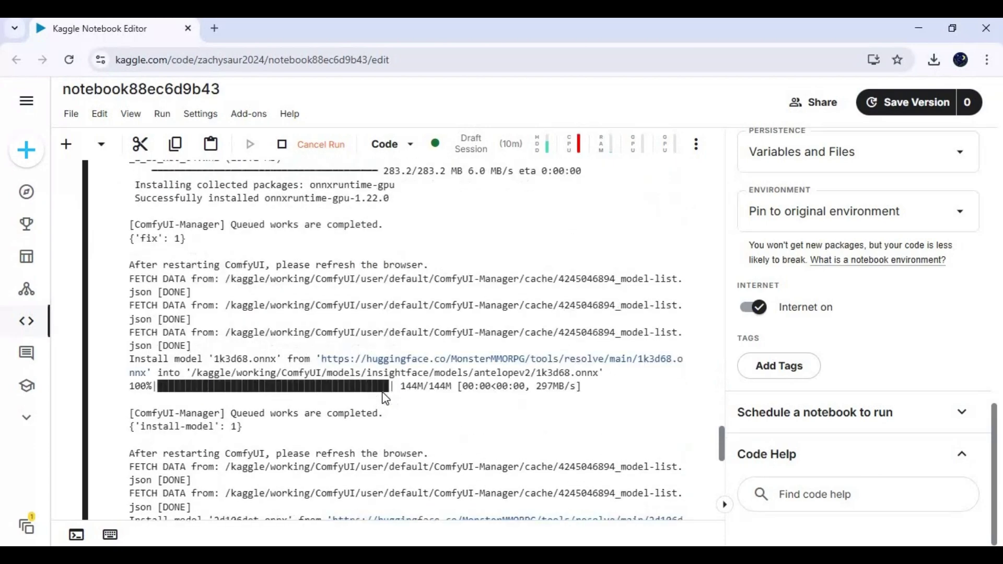
pyautogui.scroll(-5, 384, 398)
pyautogui.scroll(-5, 384, 398)
pyautogui.scroll(-5, 384, 398)
pyautogui.scroll(-5, 384, 396)
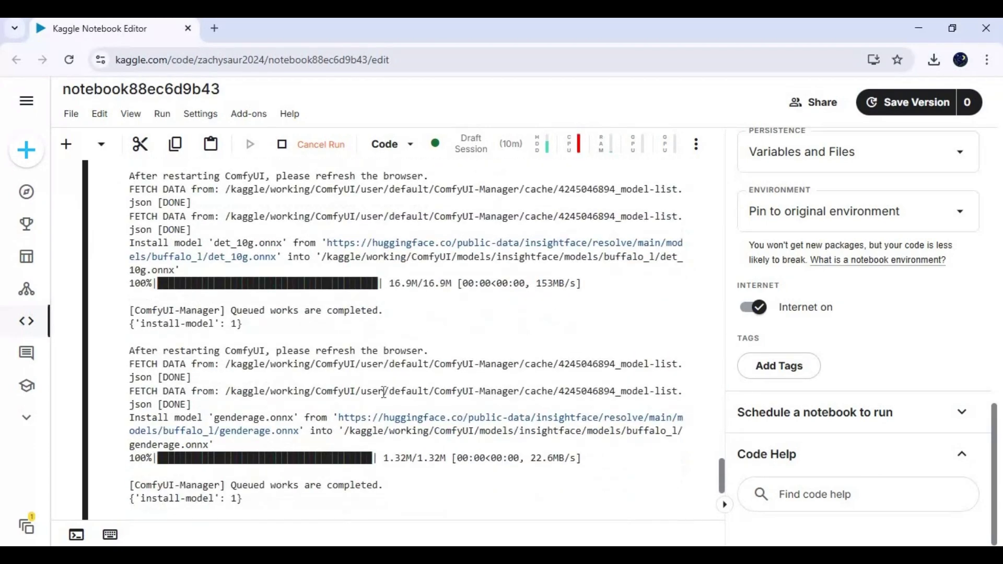
pyautogui.scroll(-5, 384, 394)
pyautogui.scroll(-5, 385, 394)
pyautogui.scroll(-5, 384, 394)
pyautogui.scroll(-5, 384, 393)
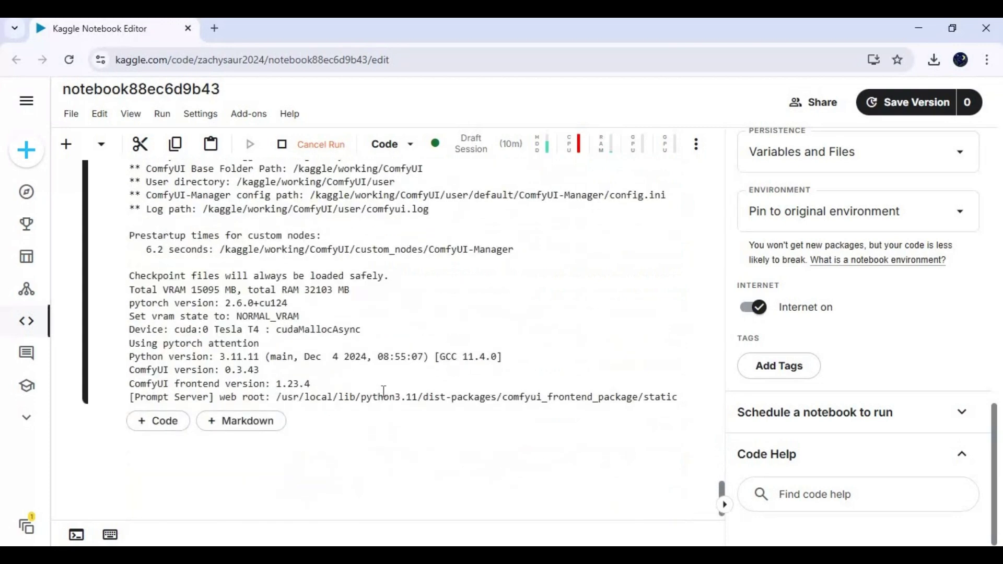
pyautogui.scroll(-2, 383, 391)
pyautogui.scroll(-5, 384, 392)
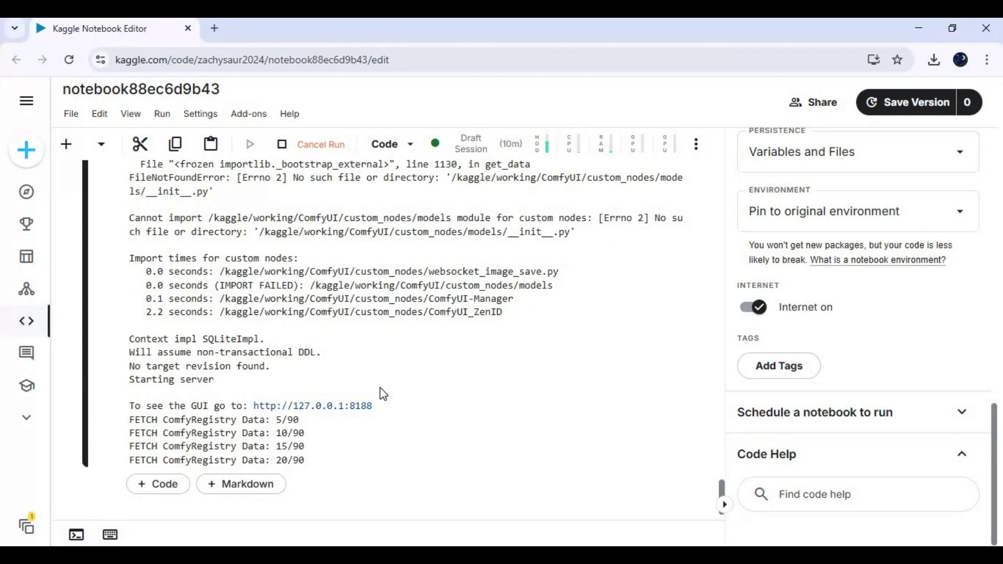
pyautogui.scroll(-2, 377, 387)
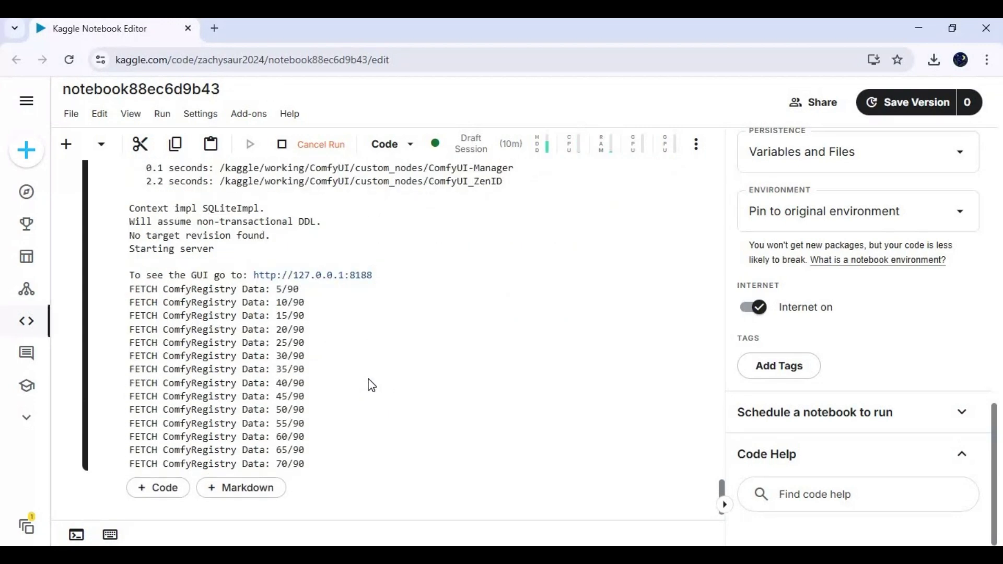
pyautogui.scroll(-1, 365, 384)
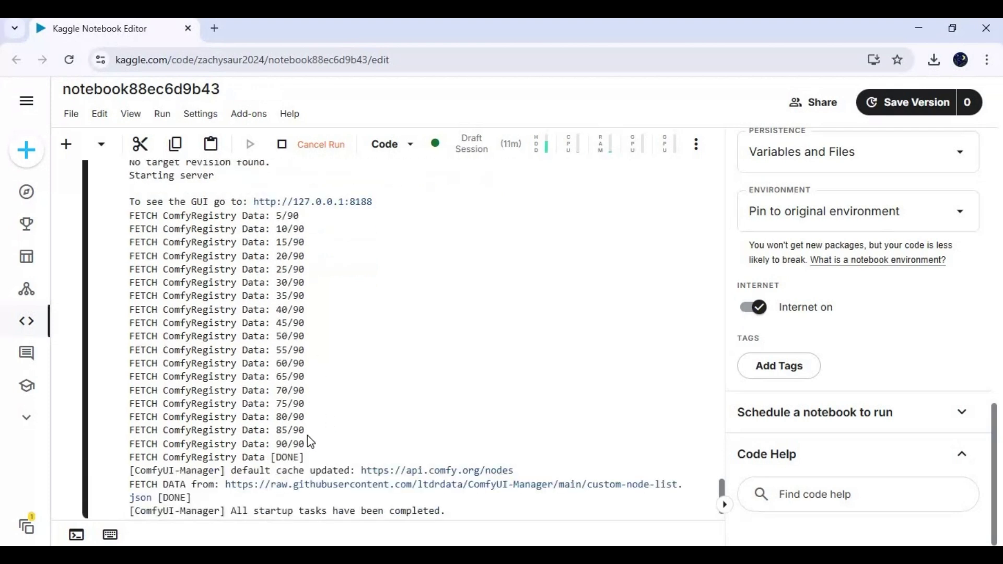
pyautogui.scroll(-4, 379, 364)
pyautogui.scroll(-4, 387, 366)
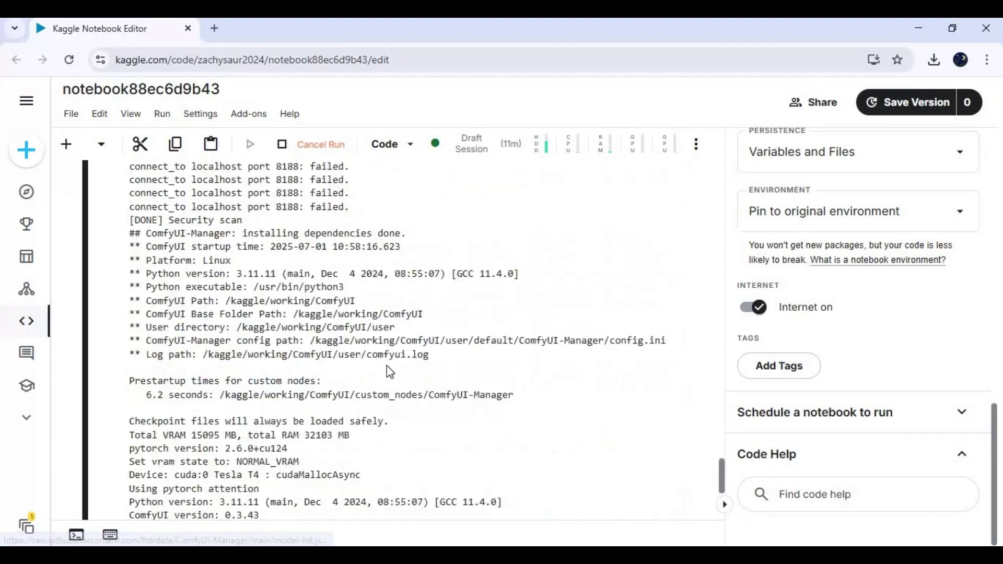
pyautogui.scroll(-4, 387, 366)
pyautogui.scroll(3, 387, 366)
pyautogui.scroll(3, 386, 366)
pyautogui.scroll(3, 386, 366)
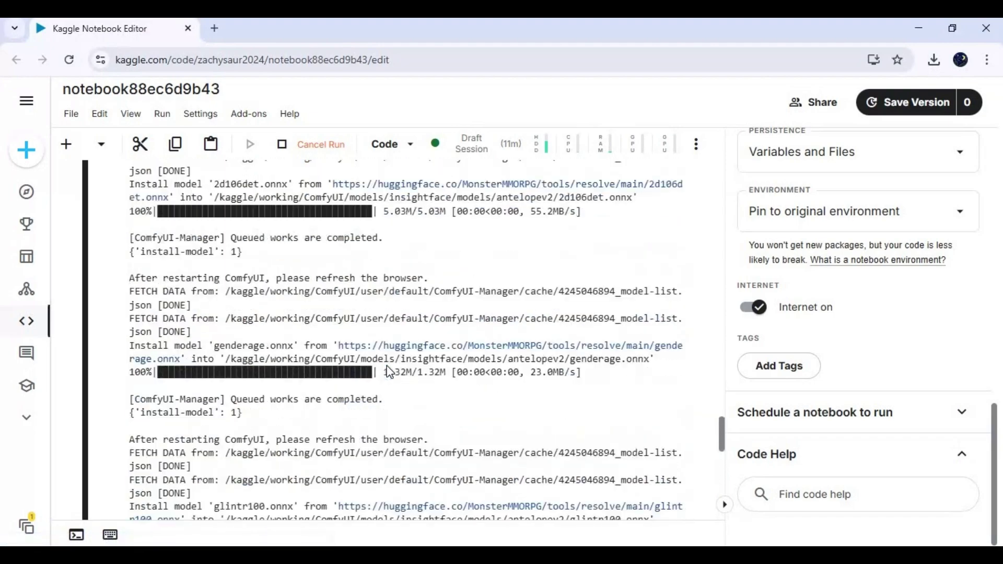
pyautogui.scroll(3, 387, 366)
pyautogui.scroll(3, 386, 366)
pyautogui.scroll(3, 386, 366)
pyautogui.scroll(3, 389, 368)
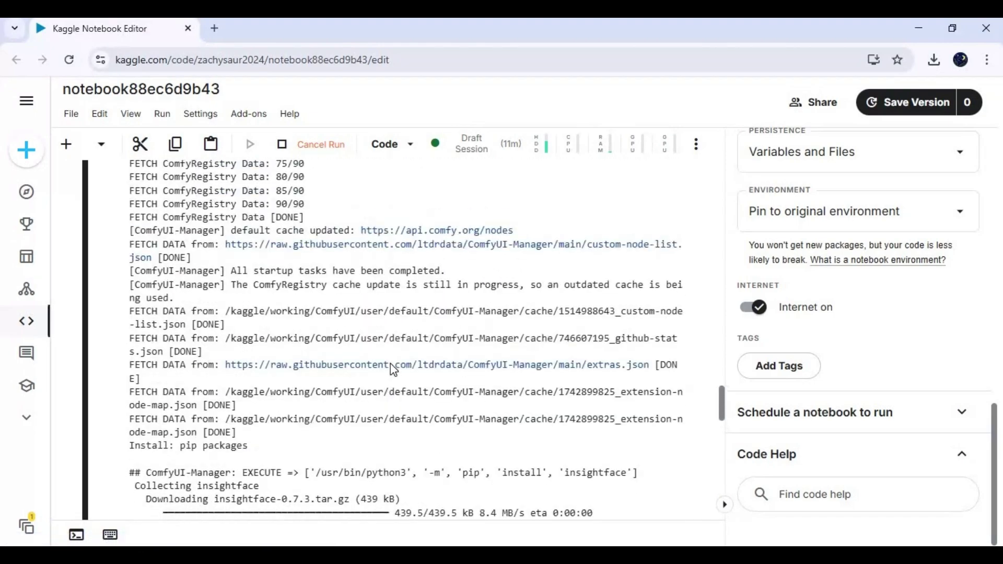
pyautogui.scroll(3, 393, 369)
pyautogui.scroll(3, 390, 364)
pyautogui.scroll(3, 390, 365)
pyautogui.scroll(3, 390, 364)
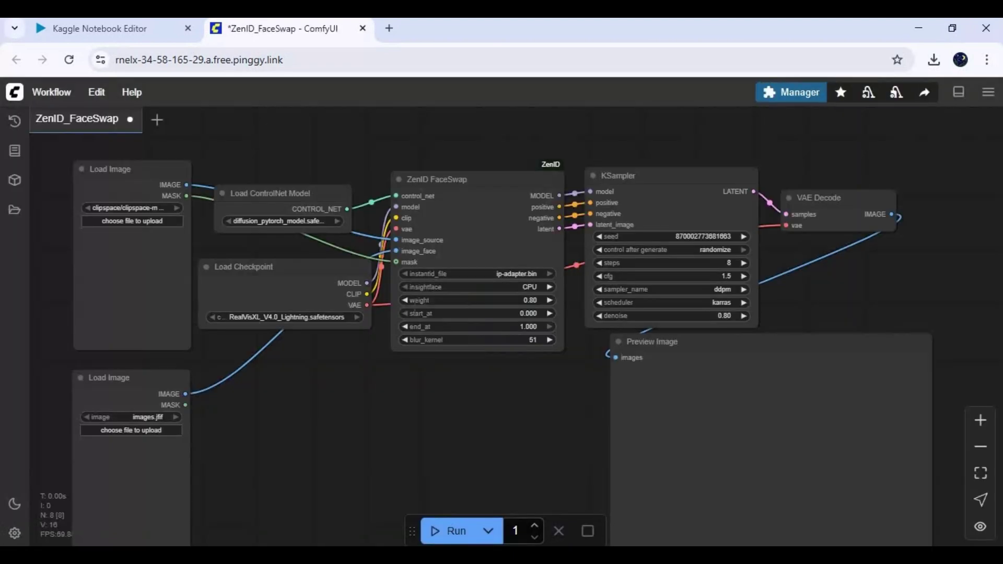
pyautogui.scroll(-1, 424, 429)
pyautogui.scroll(-3, 393, 365)
pyautogui.scroll(3, 481, 329)
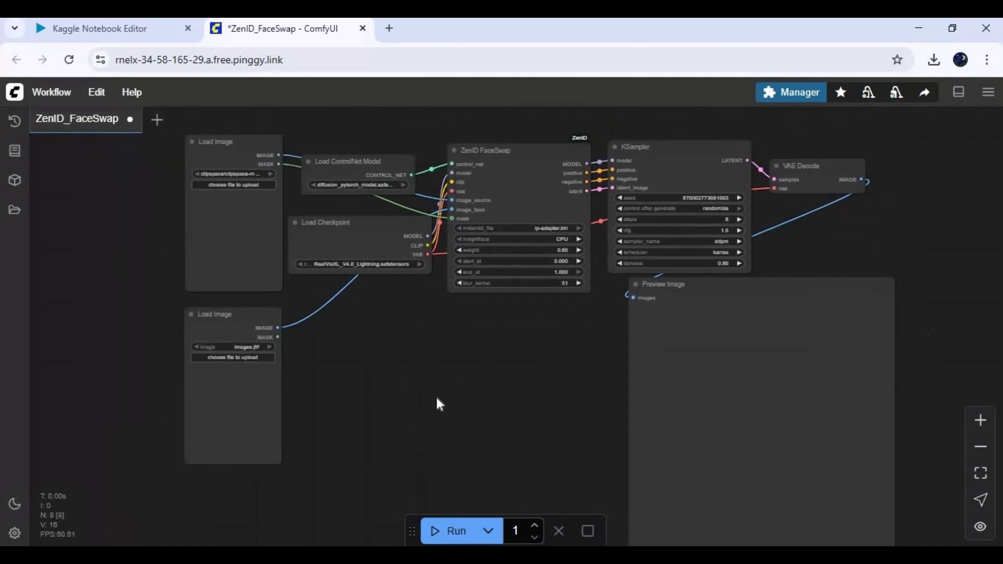
pyautogui.scroll(-1, 436, 395)
pyautogui.scroll(2, 399, 398)
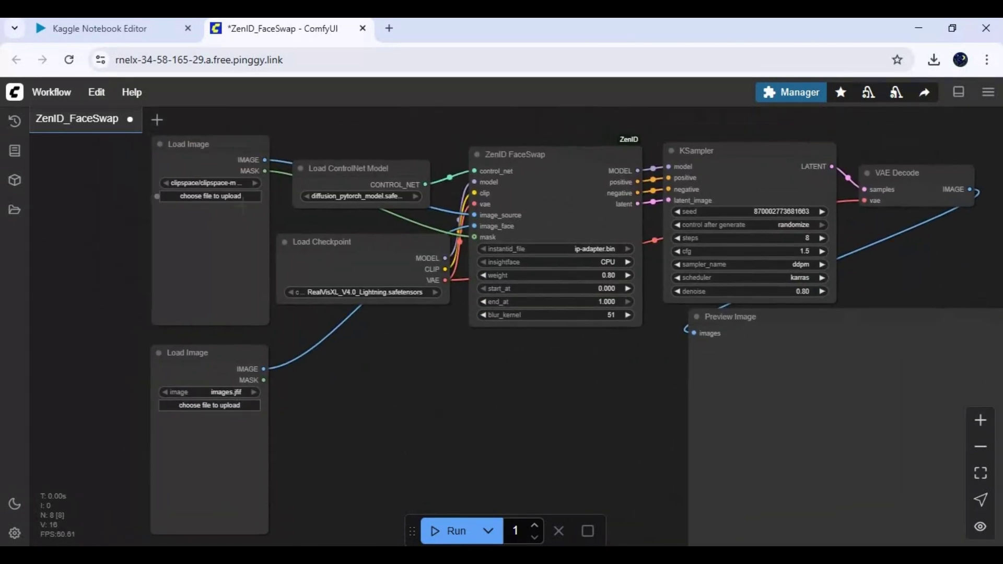
# Set the Load ControlNet Model node to control_sd15_canny.safetensors
pyautogui.click(337, 200)
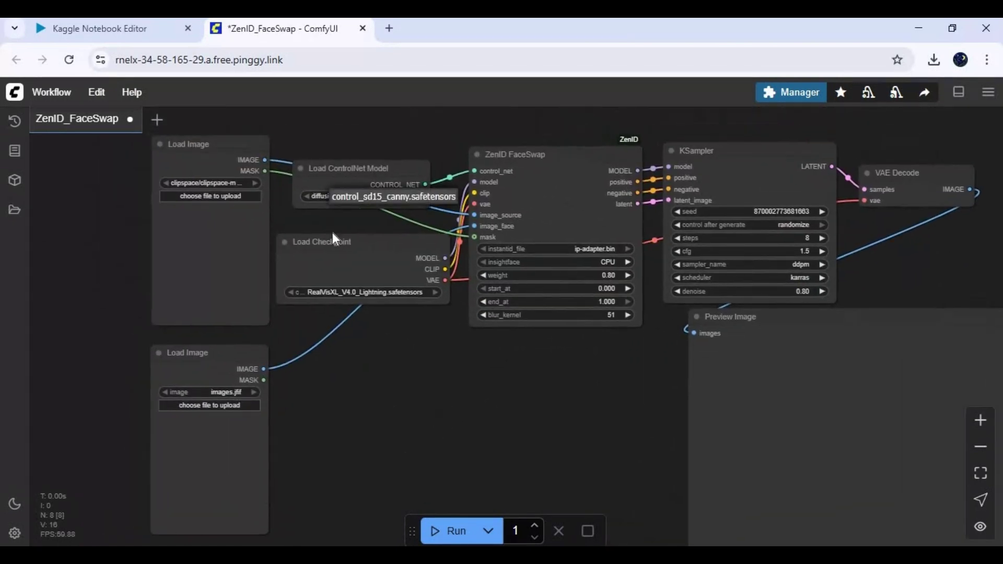
pyautogui.click(392, 196)
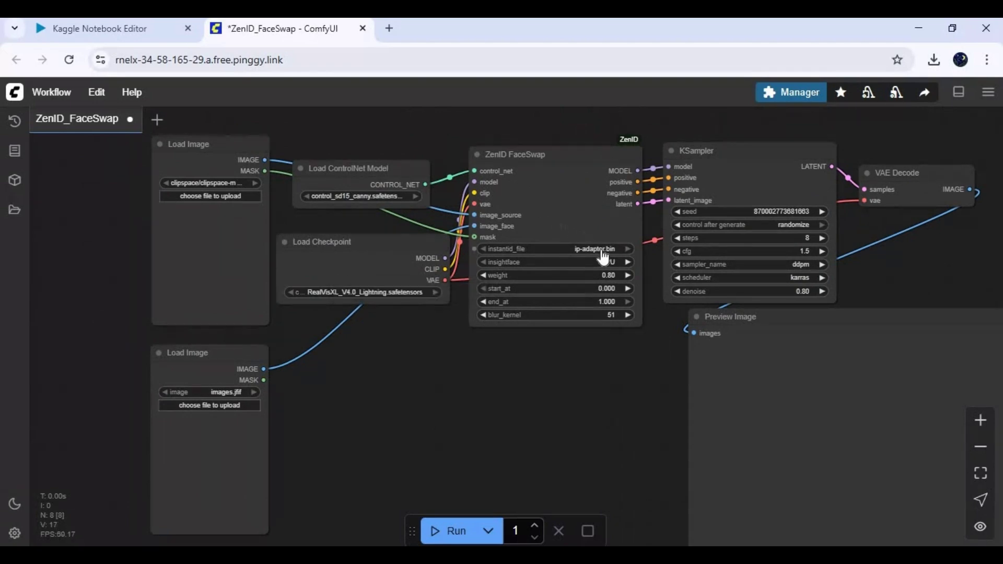
pyautogui.click(197, 199)
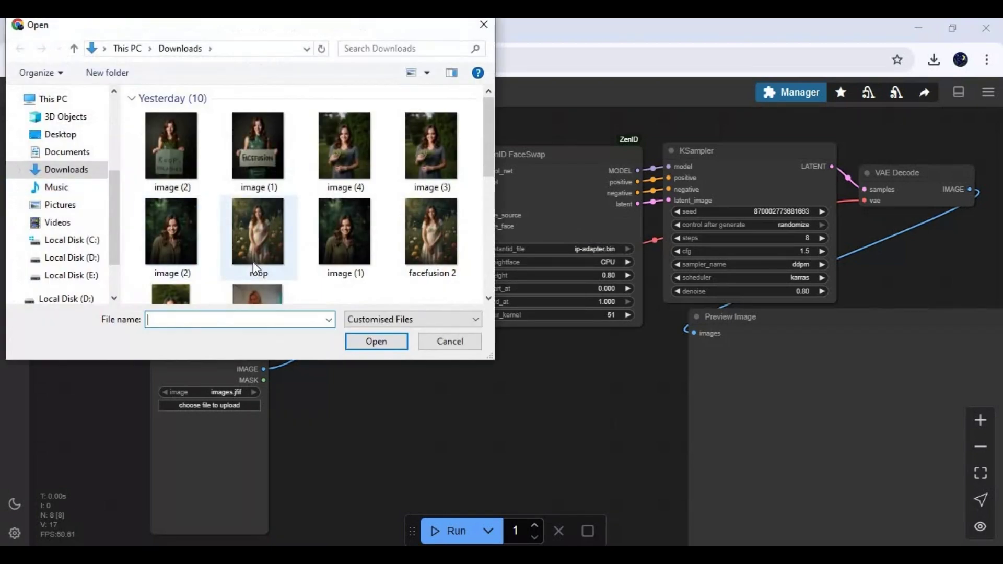
# Upload image21.png, the woman in the red dress, into the top Load Image node
pyautogui.doubleClick(345, 231)
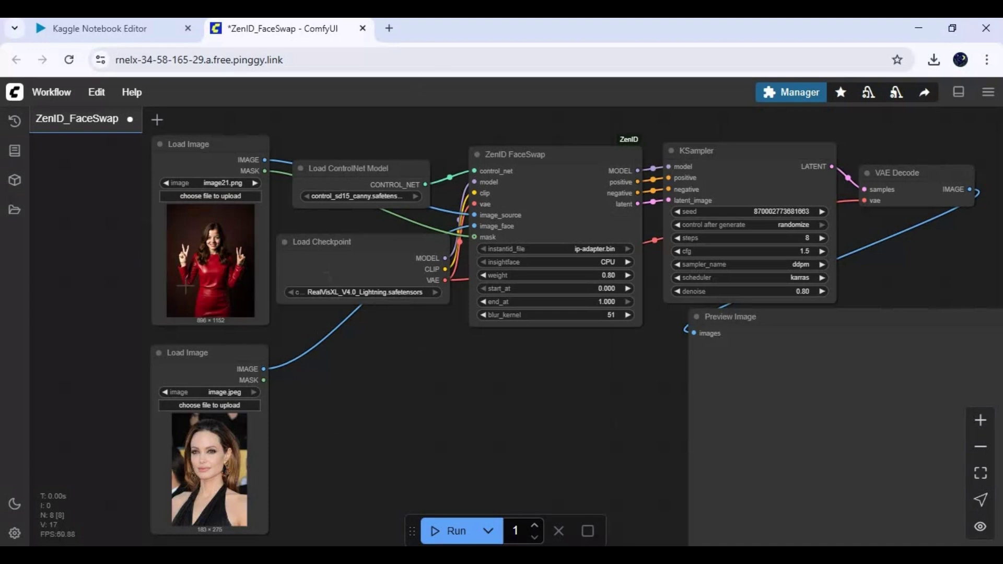
pyautogui.rightClick(214, 269)
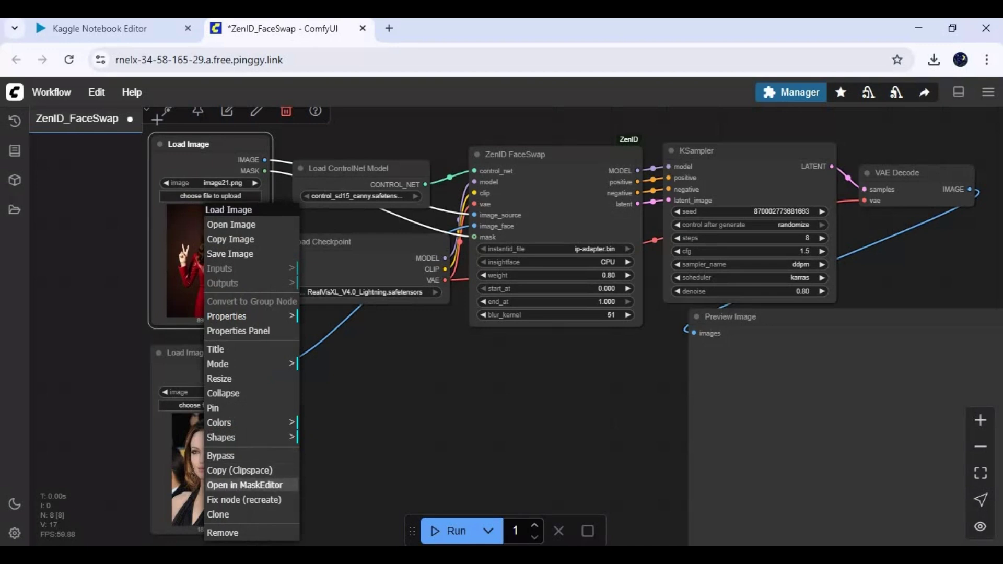
# Paint a MaskEditor mask over the woman's face in image21.png, save it, and run the workflow
pyautogui.click(245, 485)
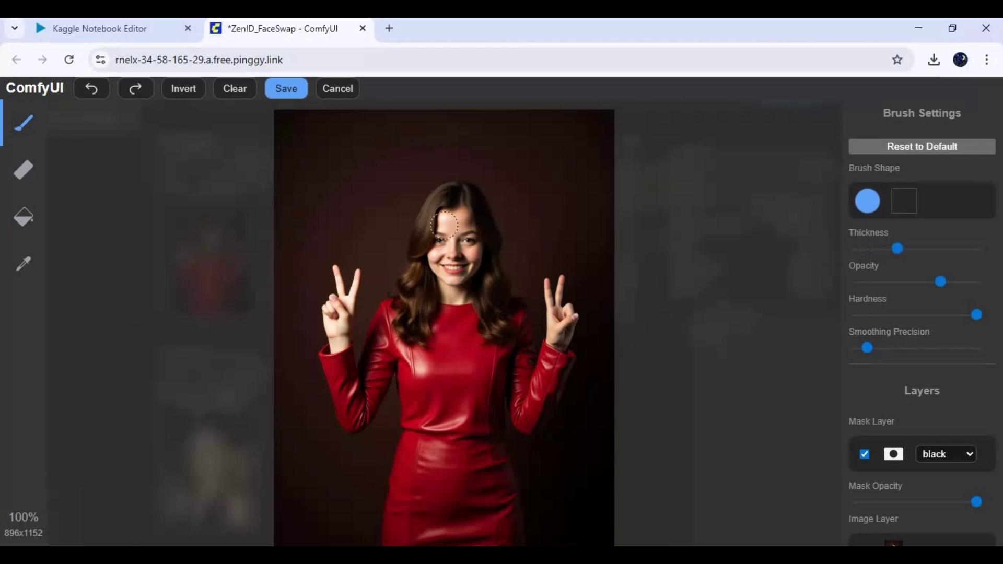
pyautogui.moveTo(451, 219)
pyautogui.mouseDown()
pyautogui.moveTo(455, 206)
pyautogui.moveTo(437, 252)
pyautogui.moveTo(465, 227)
pyautogui.moveTo(462, 209)
pyautogui.moveTo(462, 240)
pyautogui.moveTo(453, 236)
pyautogui.mouseUp()
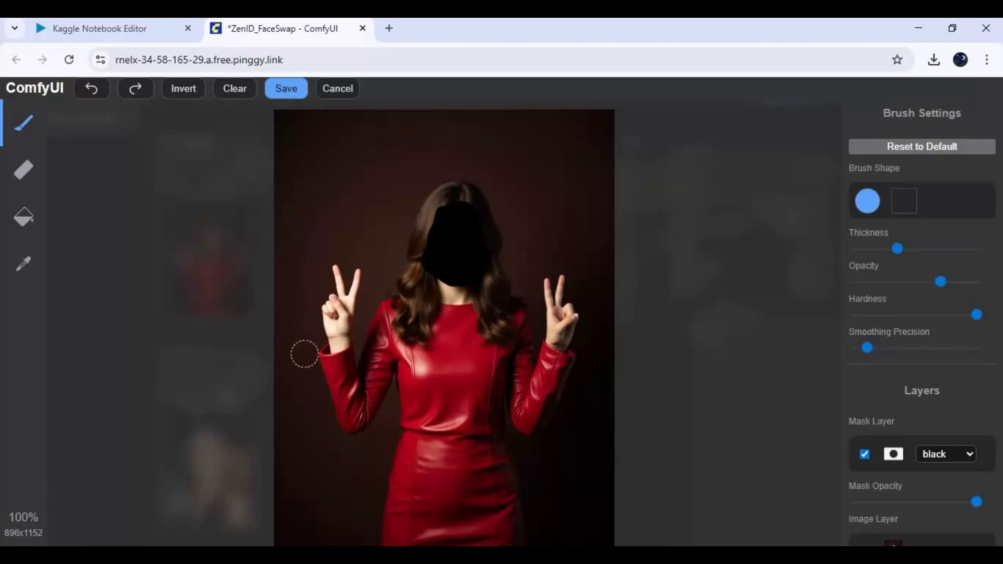
pyautogui.click(286, 92)
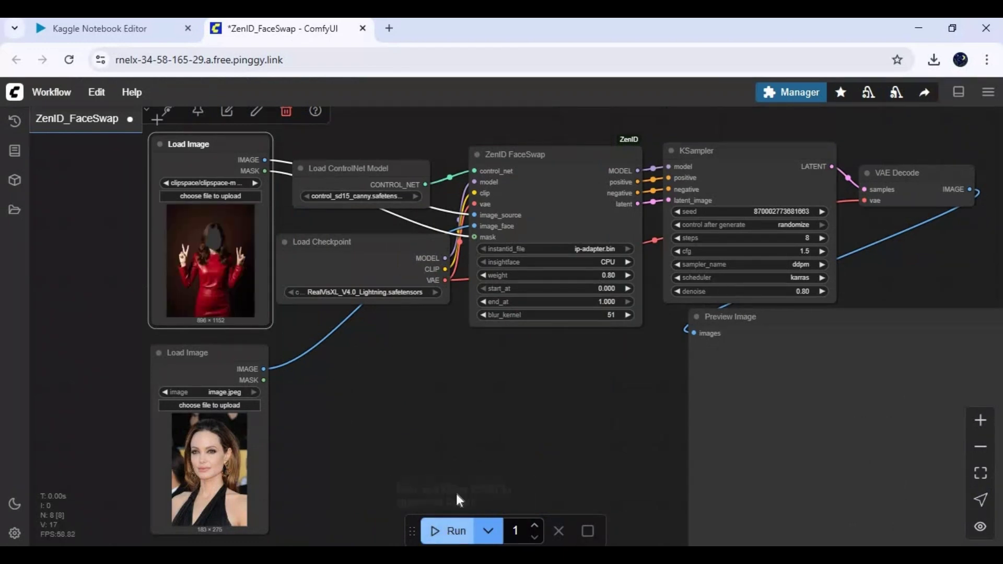
pyautogui.click(451, 531)
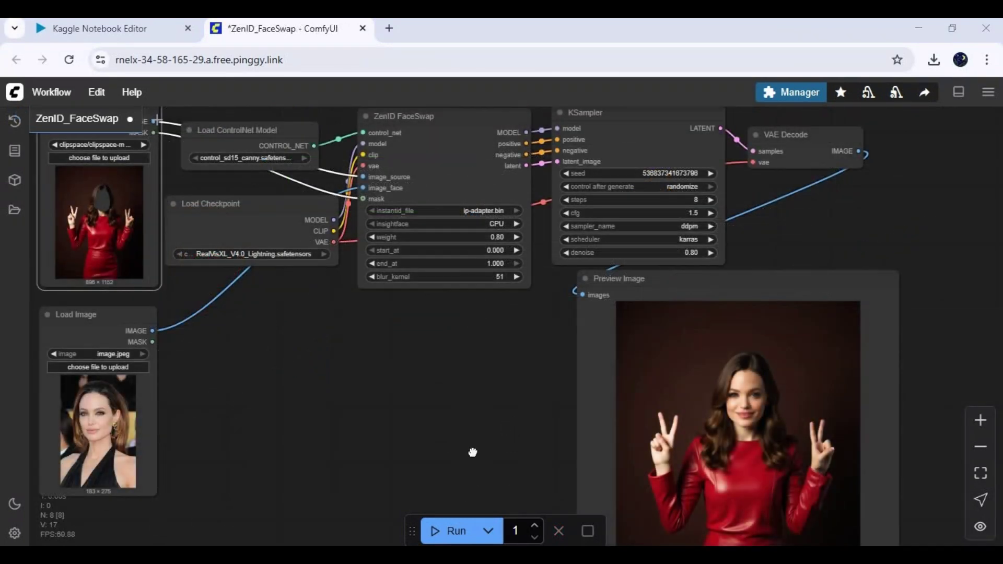
# Pan the canvas to inspect the face-swapped woman in red in Preview Image
pyautogui.moveTo(473, 452); pyautogui.dragTo(388, 379)
pyautogui.scroll(5, 599, 414)
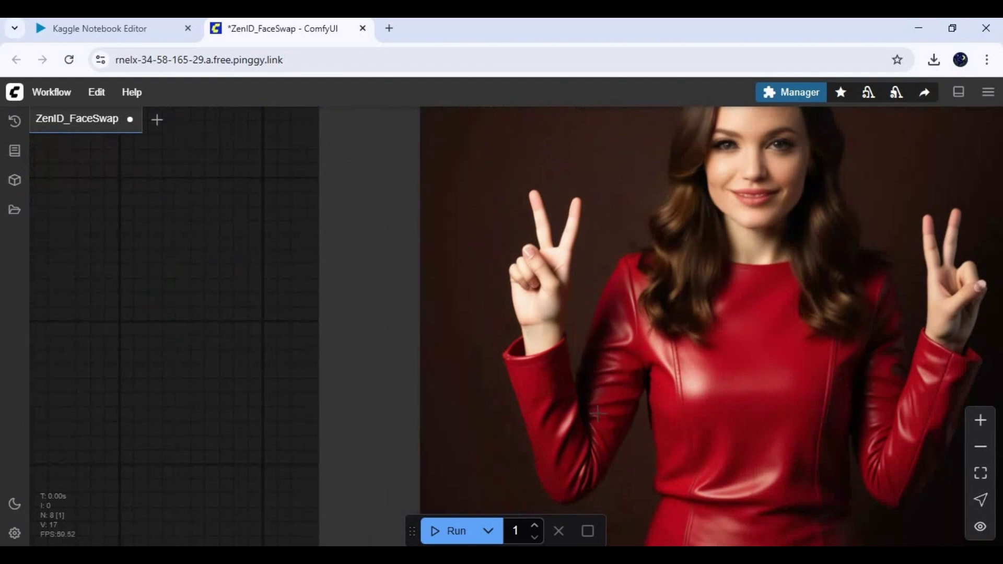
pyautogui.scroll(-2, 594, 413)
pyautogui.scroll(-3, 548, 392)
pyautogui.scroll(-2, 470, 369)
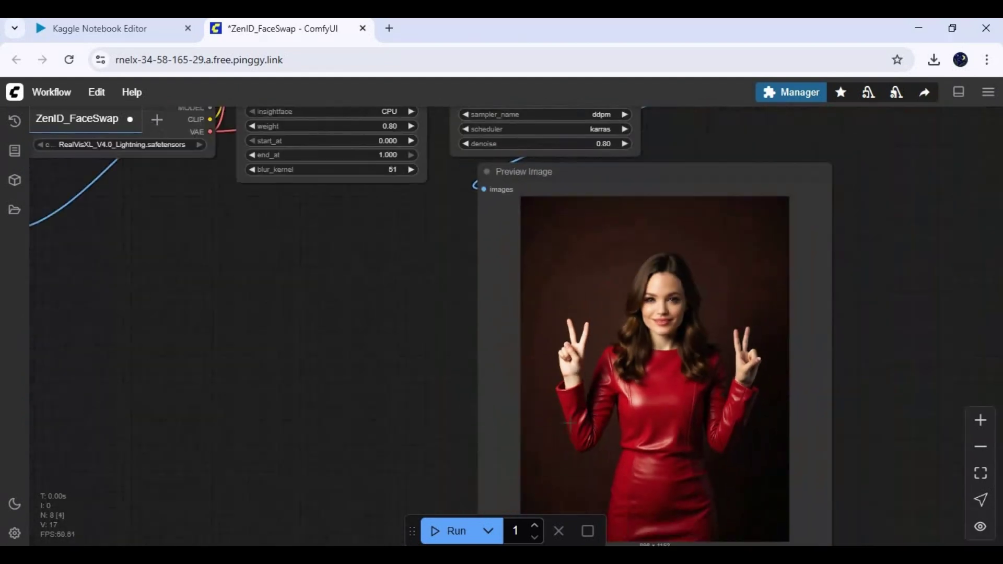
pyautogui.scroll(-2, 508, 394)
pyautogui.scroll(-2, 441, 385)
pyautogui.scroll(-1, 434, 382)
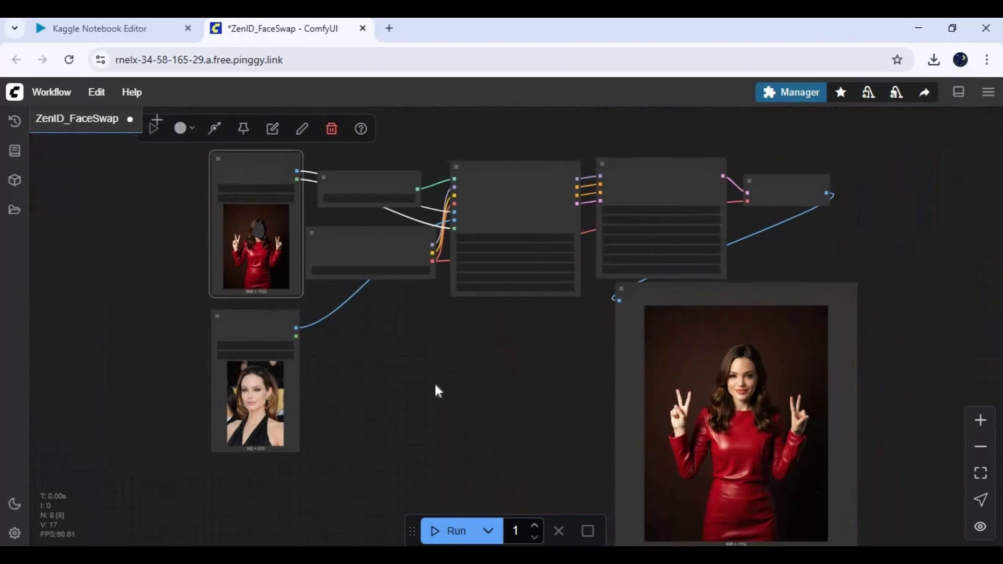
pyautogui.scroll(3, 333, 382)
# Extend the source image's MaskEditor mask over the top of the head and hair, then save it
pyautogui.rightClick(193, 185)
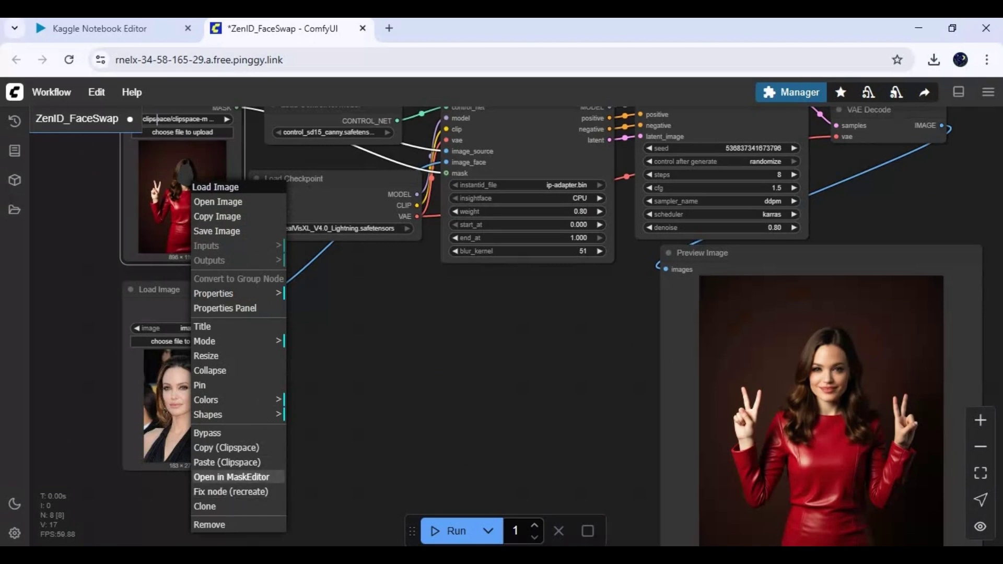
pyautogui.click(228, 478)
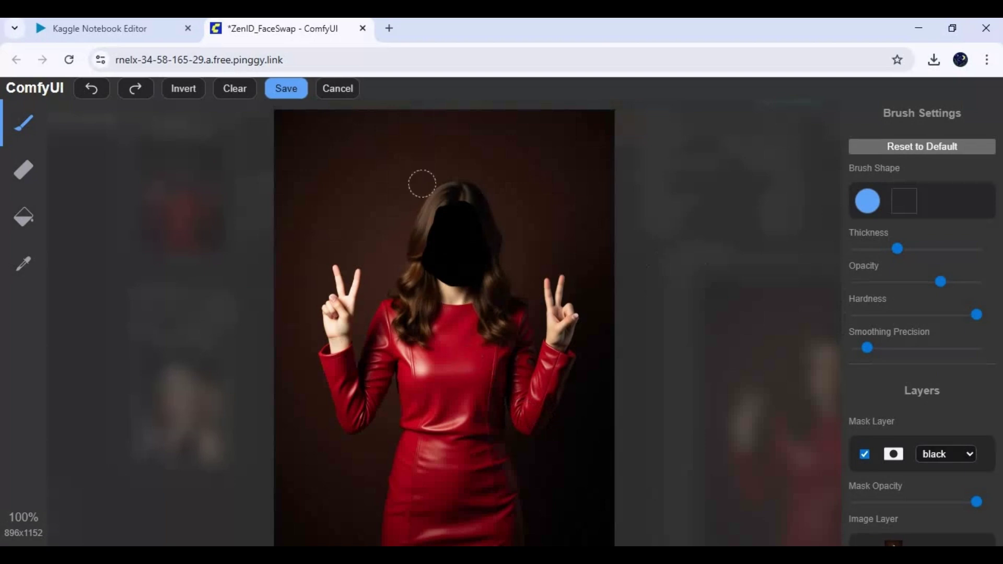
pyautogui.moveTo(452, 211); pyautogui.dragTo(447, 184)
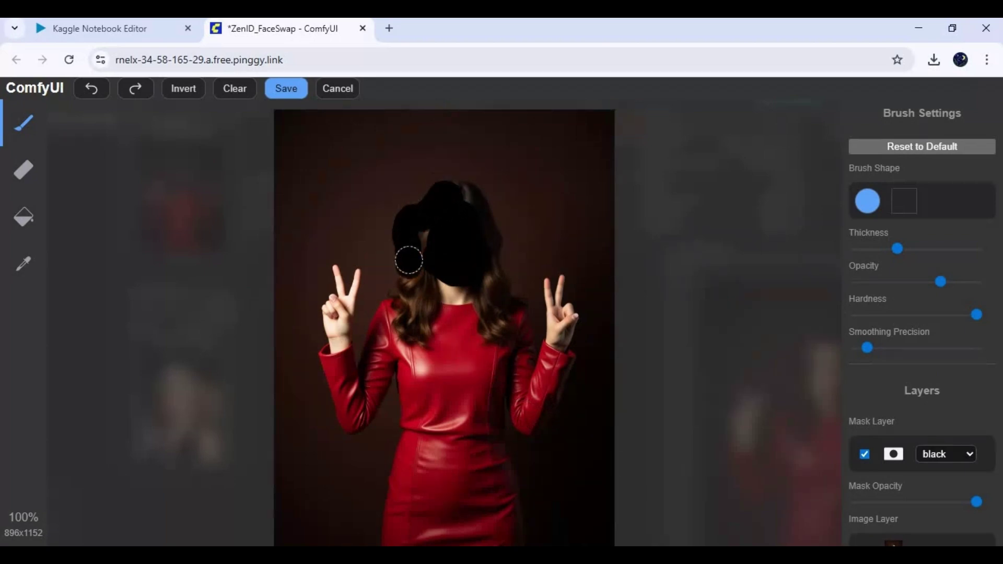
pyautogui.moveTo(447, 184)
pyautogui.mouseDown()
pyautogui.moveTo(406, 282)
pyautogui.moveTo(427, 260)
pyautogui.moveTo(426, 197)
pyautogui.moveTo(466, 185)
pyautogui.moveTo(516, 294)
pyautogui.moveTo(497, 298)
pyautogui.moveTo(497, 327)
pyautogui.moveTo(487, 283)
pyautogui.moveTo(454, 294)
pyautogui.moveTo(439, 280)
pyautogui.moveTo(472, 281)
pyautogui.mouseUp()
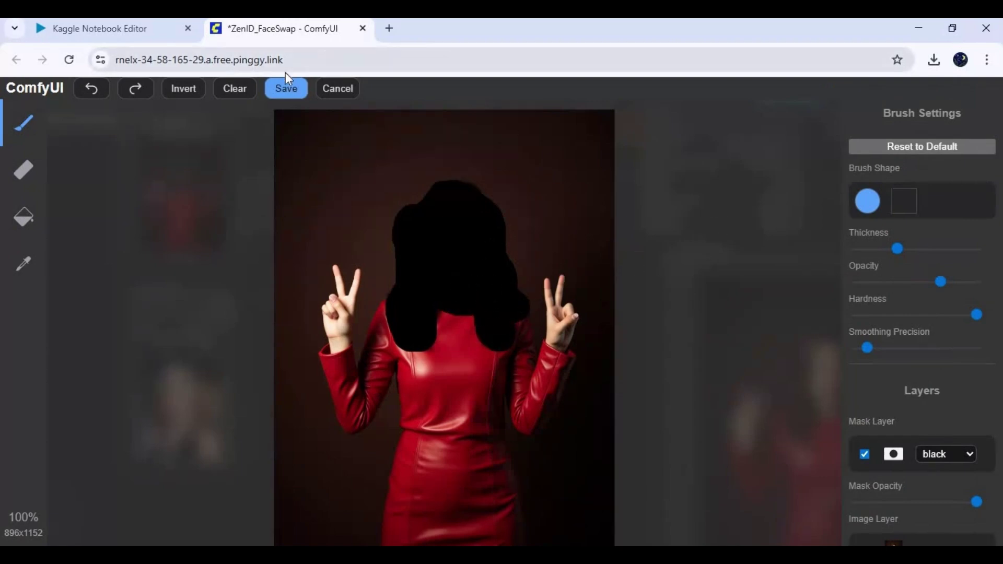
pyautogui.click(276, 88)
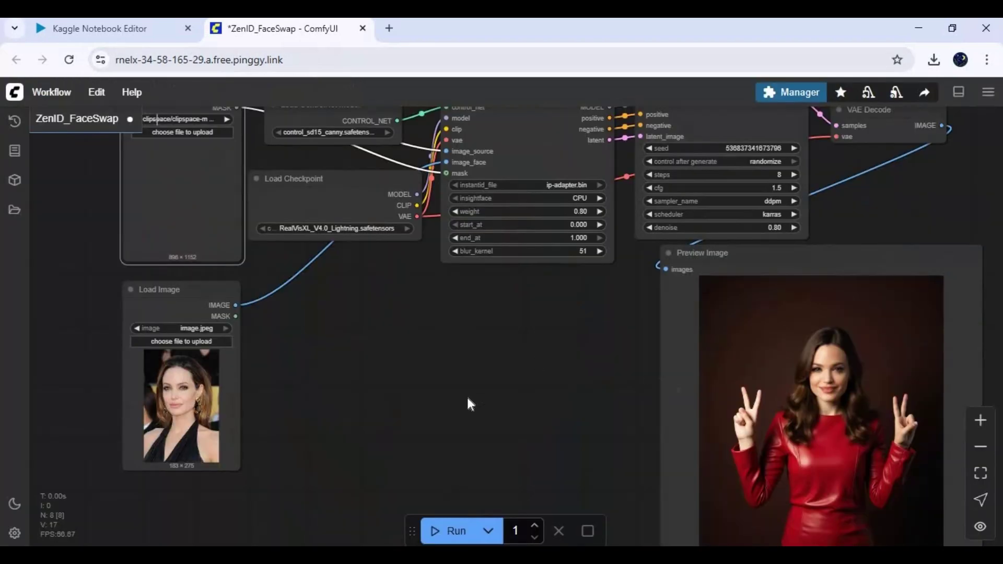
# Run the workflow again using the whole-head mask
pyautogui.click(449, 532)
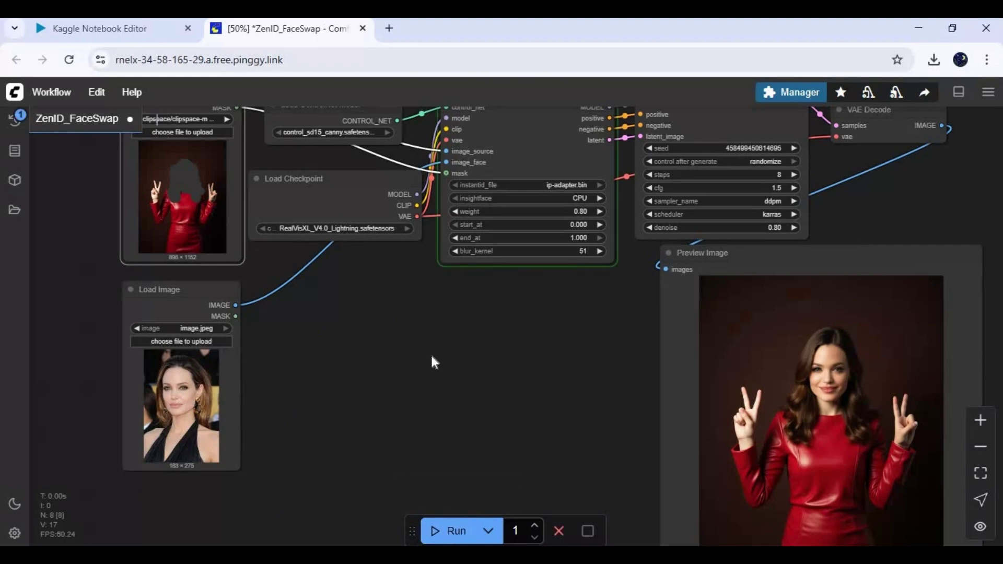
pyautogui.scroll(-2, 394, 384)
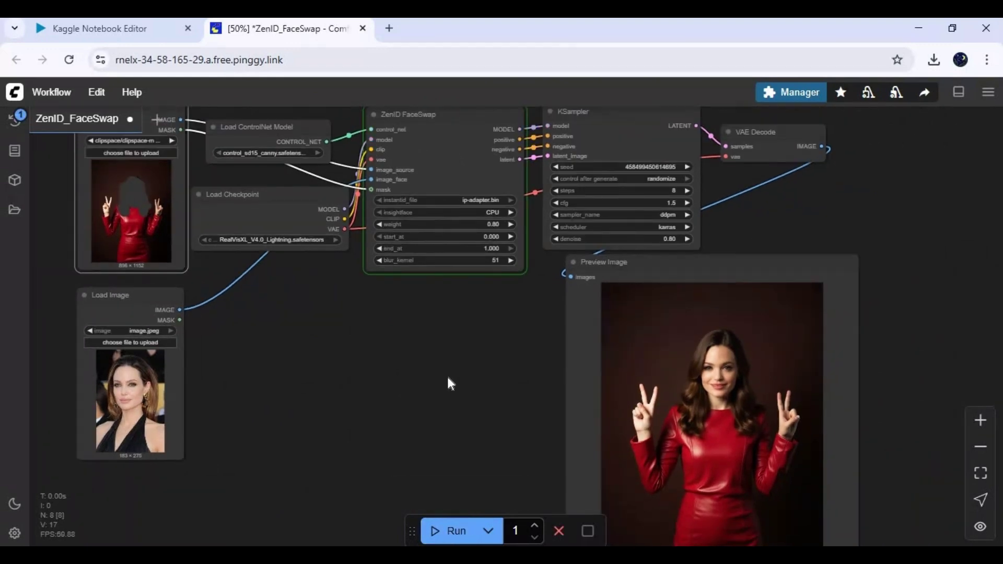
pyautogui.scroll(-1, 447, 379)
pyautogui.scroll(-1, 440, 388)
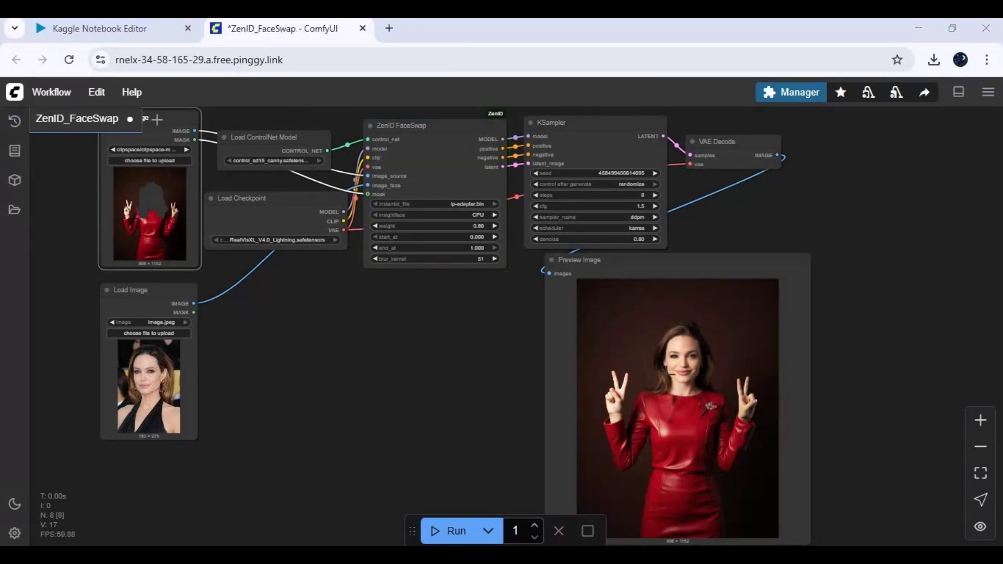
pyautogui.scroll(5, 687, 392)
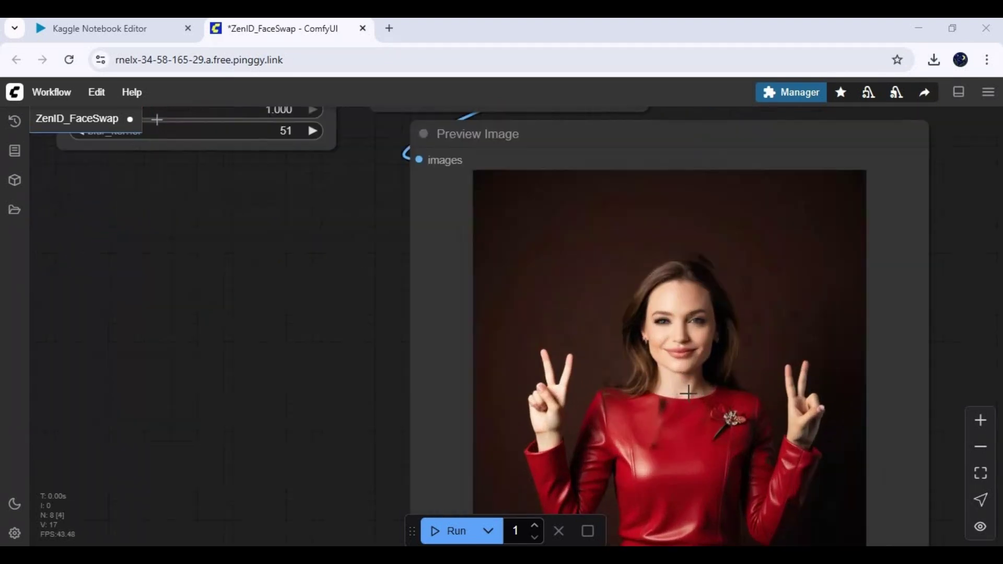
pyautogui.scroll(-2, 687, 393)
pyautogui.scroll(-3, 688, 392)
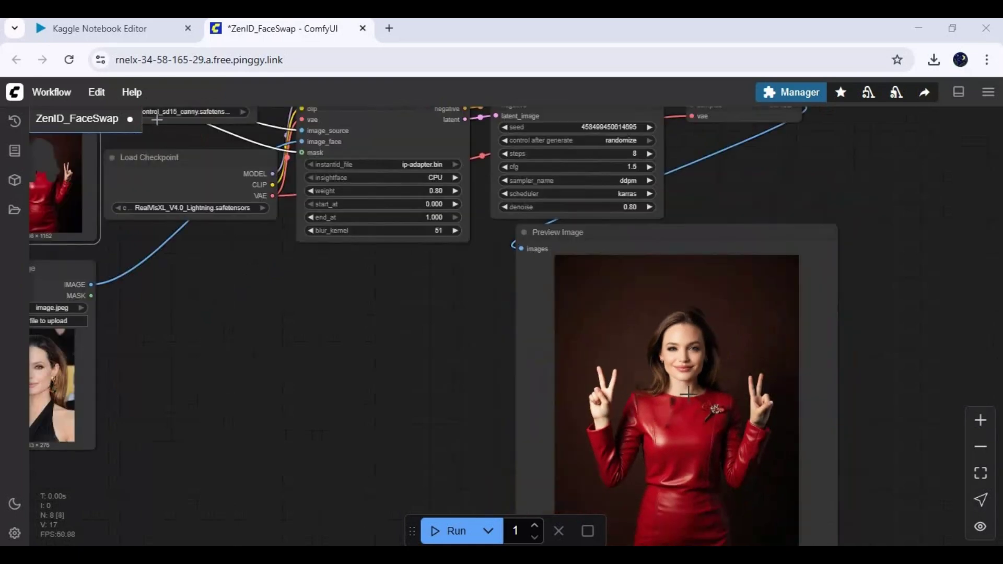
pyautogui.scroll(-2, 687, 392)
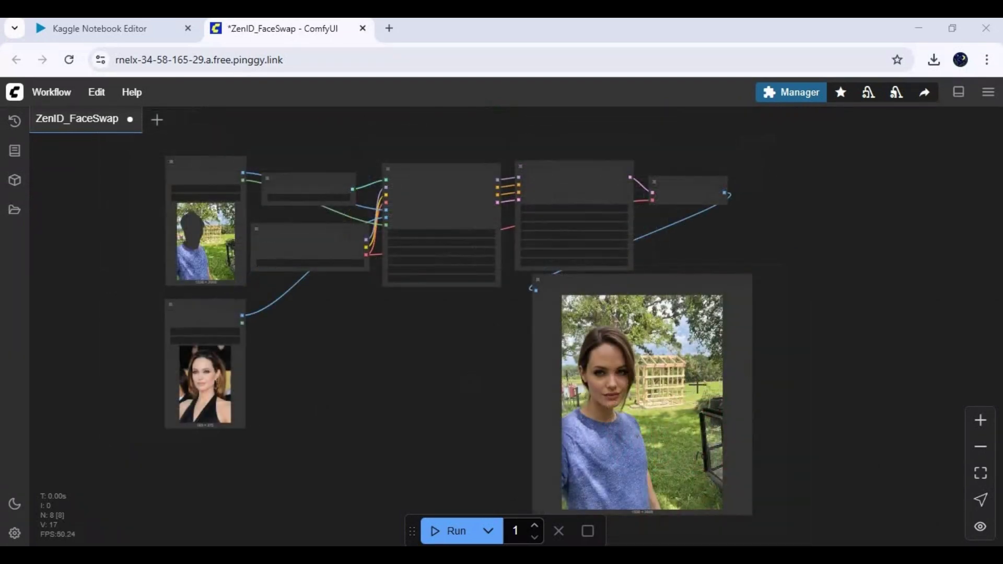
pyautogui.scroll(8, 697, 387)
pyautogui.scroll(3, 697, 384)
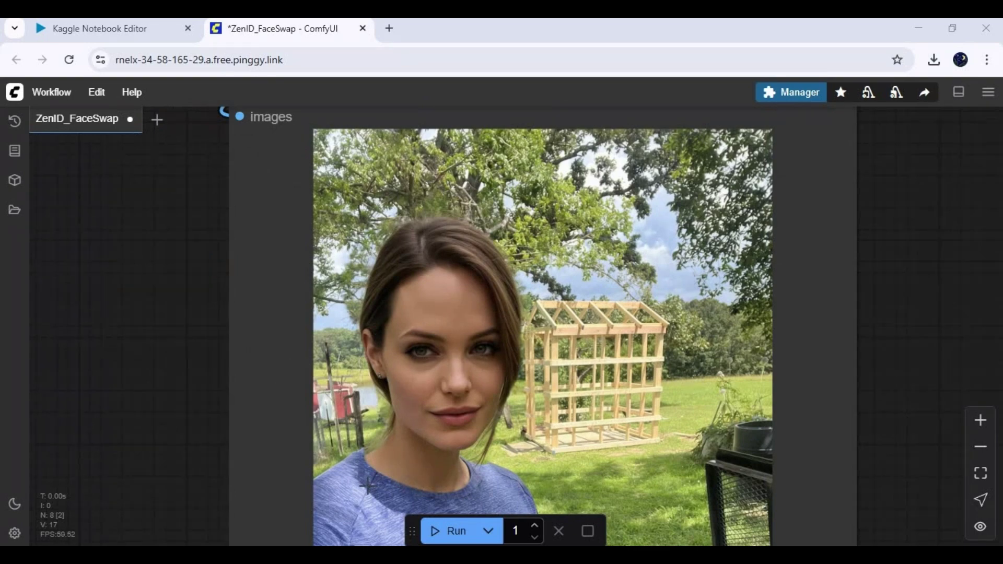
pyautogui.scroll(-3, 367, 480)
pyautogui.scroll(-4, 366, 479)
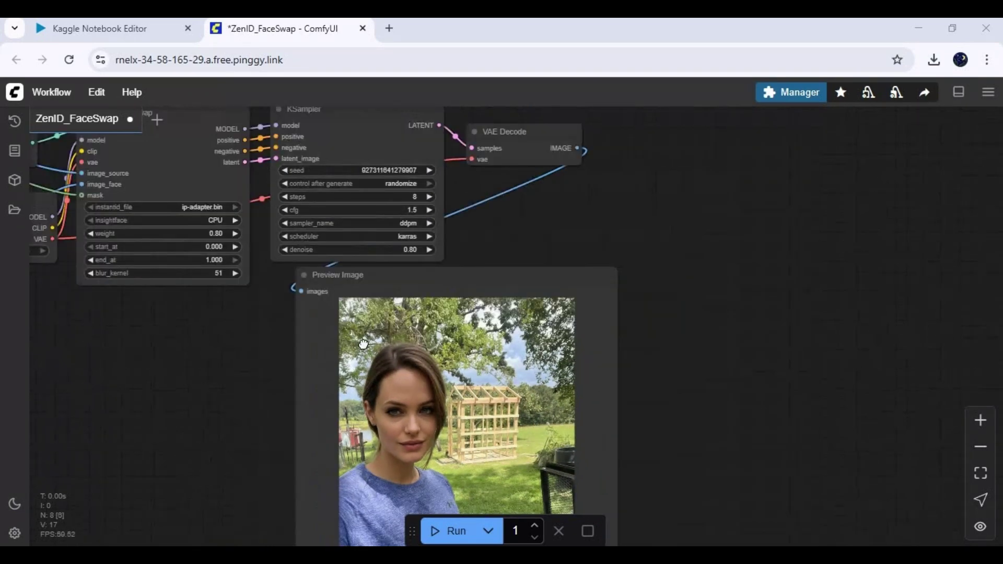
# Pan the canvas to view the blue-shirt selfie result beside its masked source and face photo
pyautogui.moveTo(239, 463); pyautogui.dragTo(393, 341)
pyautogui.scroll(-1, 393, 343)
pyautogui.scroll(-2, 446, 392)
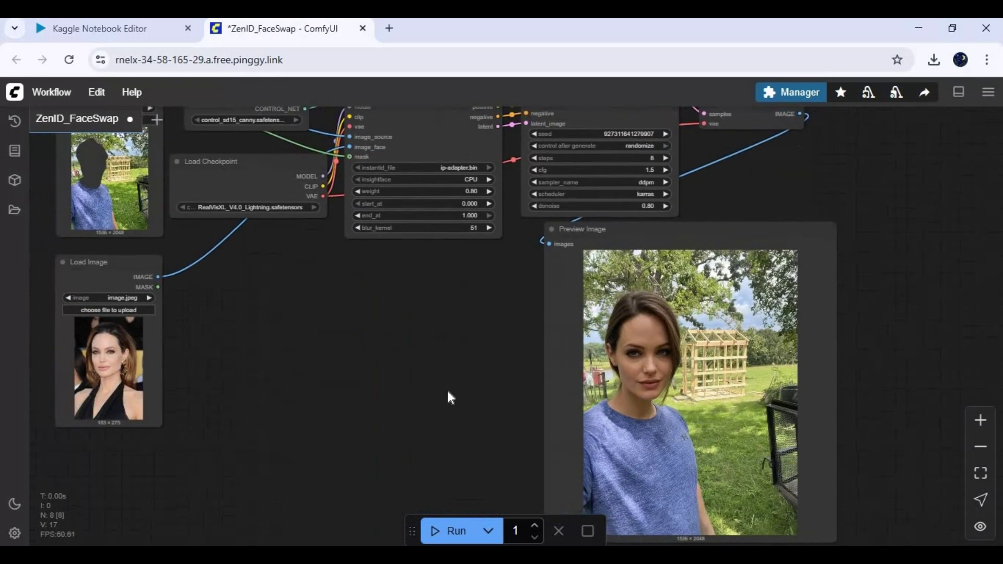